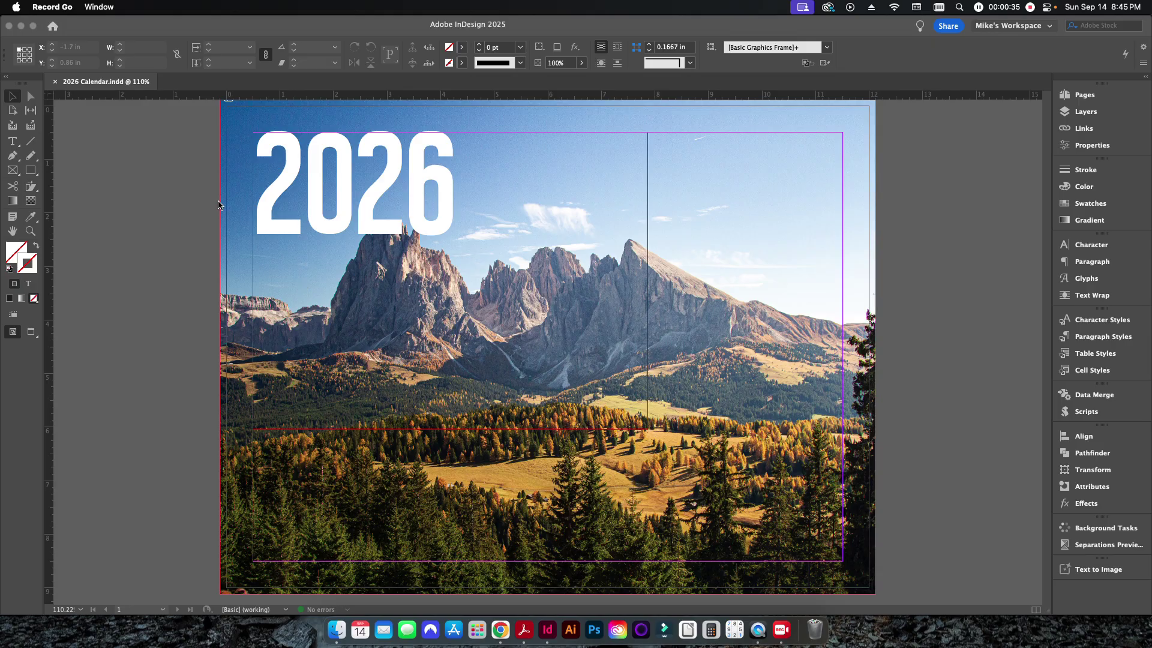
Preview the calendar's booklet imposition with Print Booklet, and close it without printing
{"action": "left_click", "coordinate": [168, 170]}
{"action": "left_click", "coordinate": [84, 6]}
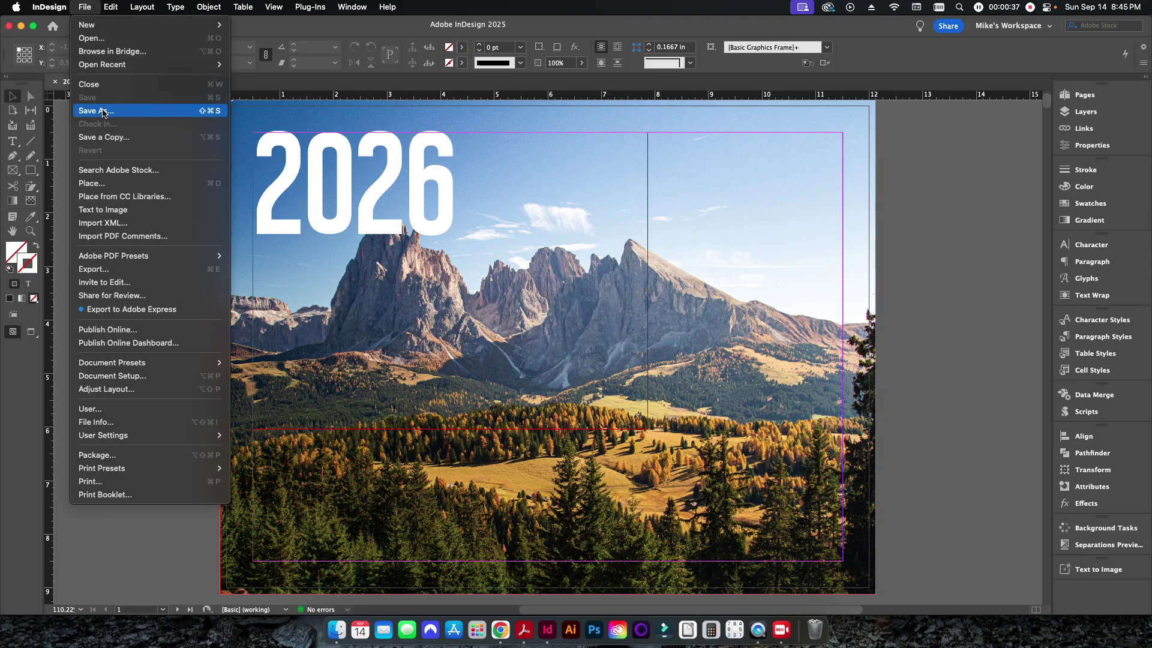
{"action": "left_click", "coordinate": [126, 495]}
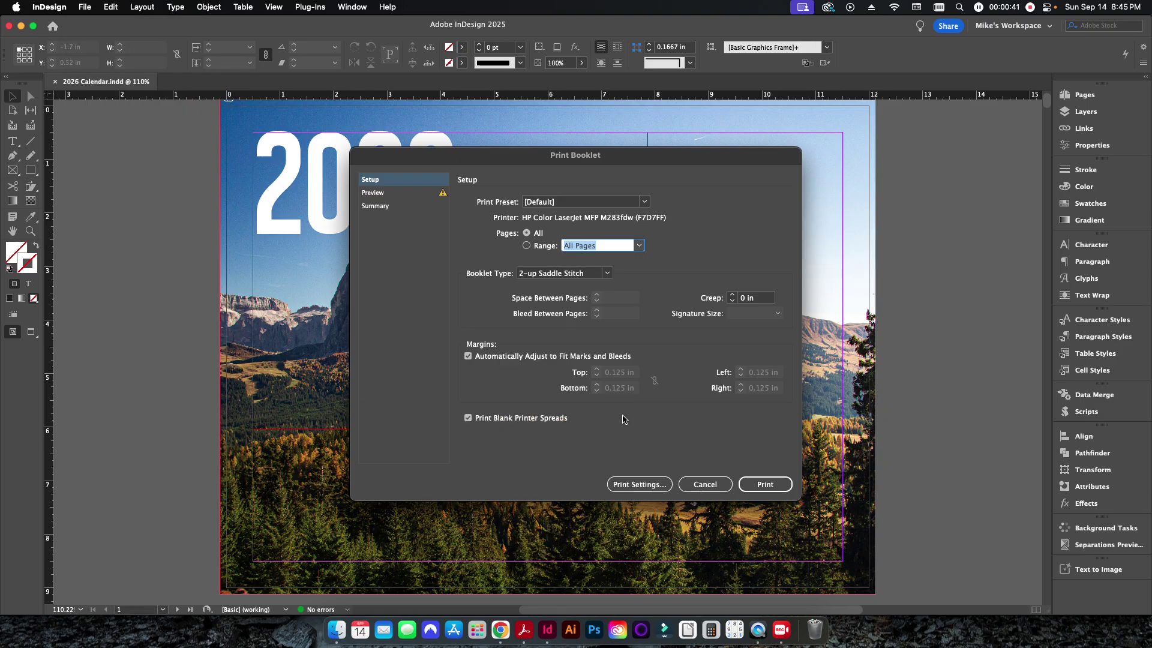
{"action": "left_click", "coordinate": [411, 193]}
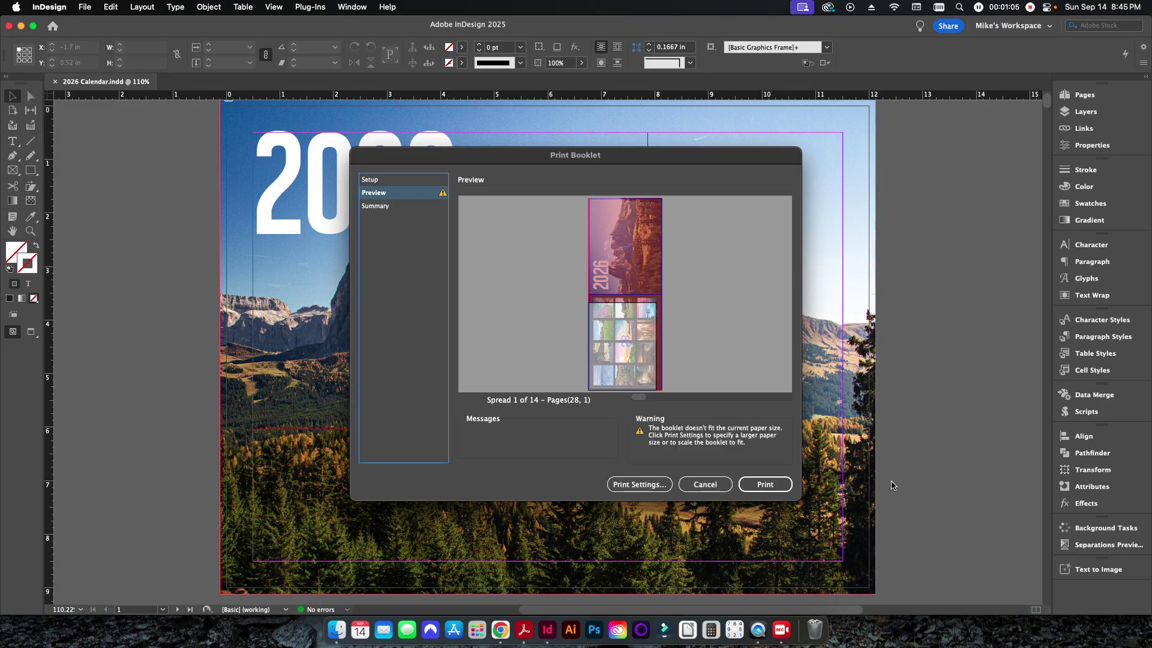
{"action": "left_click", "coordinate": [705, 484]}
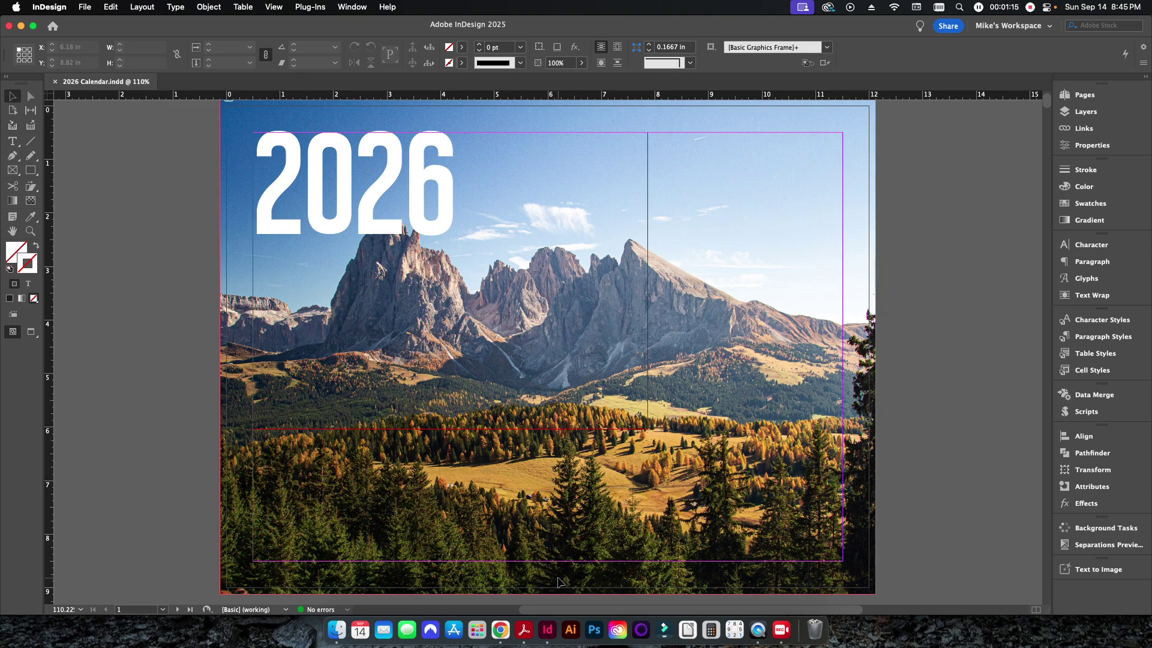
Review the calendar pages from the cover through the monthly photo and grid pages to the back cover, and return to the first page
{"action": "scroll", "coordinate": [553, 539], "scroll_direction": "down", "scroll_amount": 10}
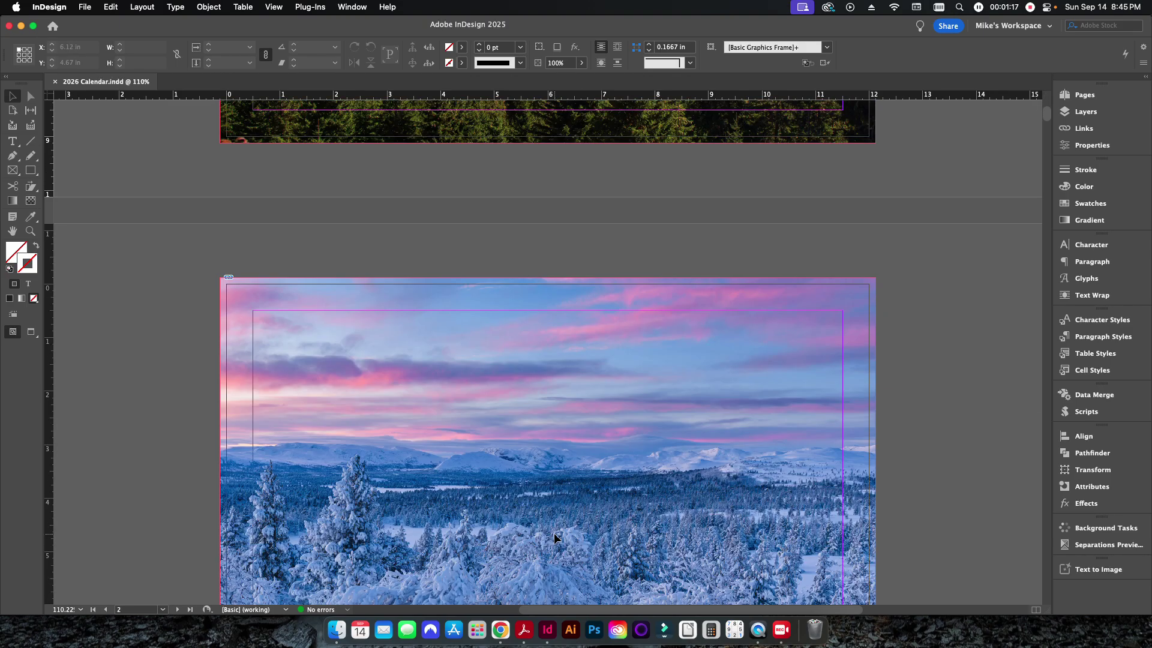
{"action": "scroll", "coordinate": [553, 533], "scroll_direction": "down", "scroll_amount": 5}
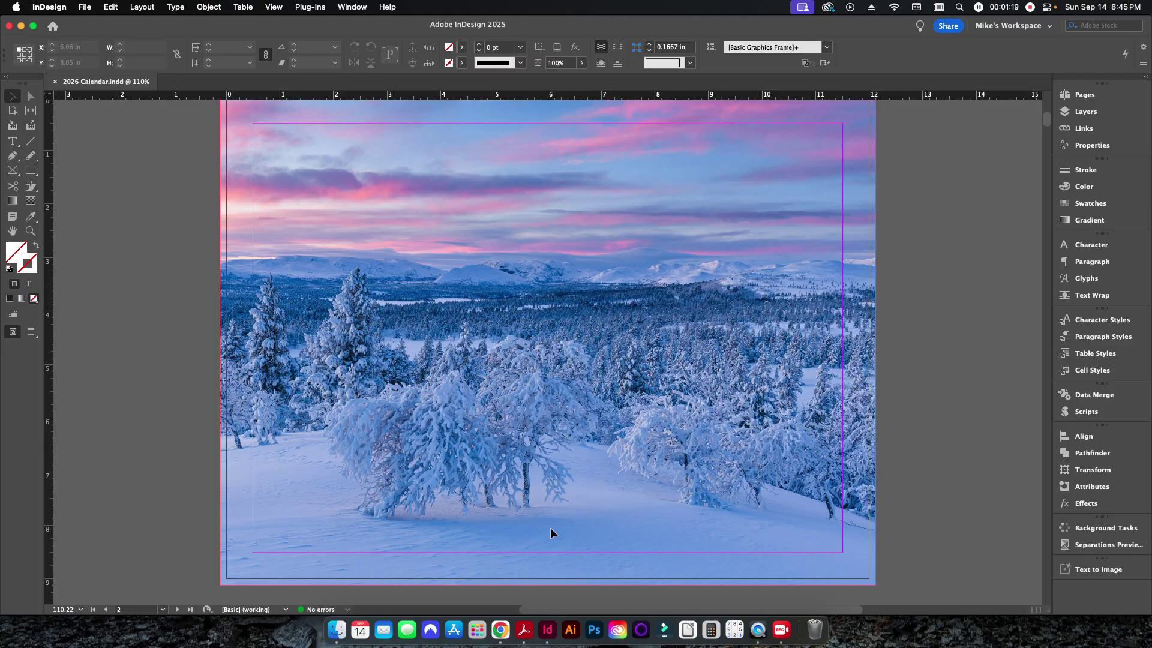
{"action": "scroll", "coordinate": [551, 532], "scroll_direction": "down", "scroll_amount": 8}
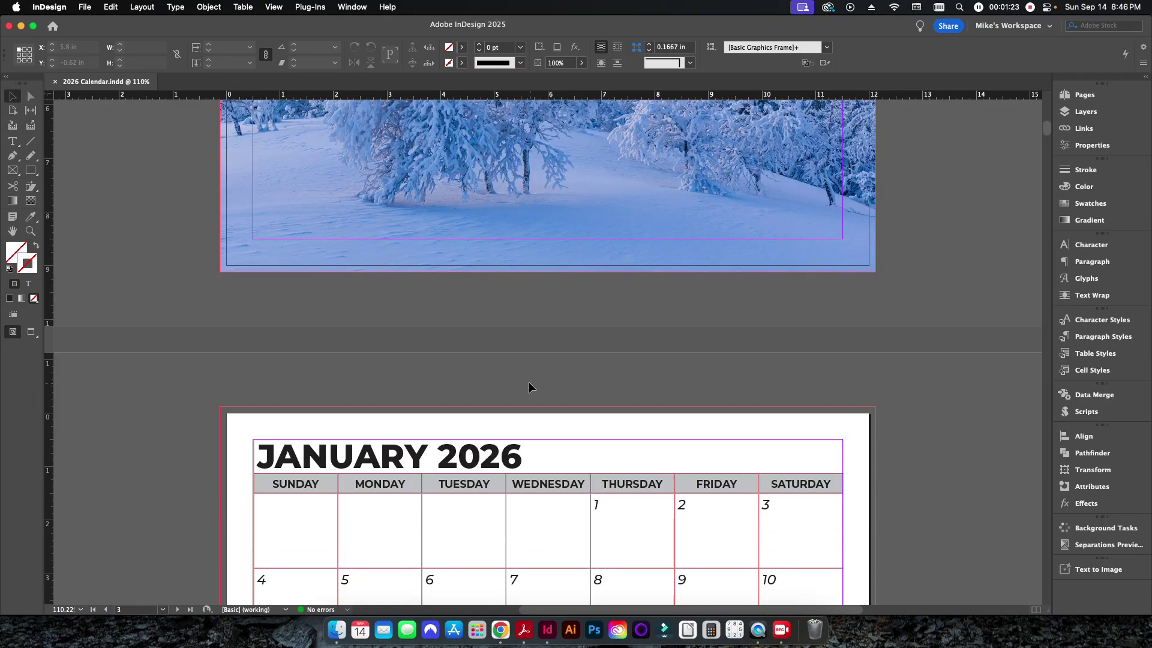
{"action": "scroll", "coordinate": [528, 383], "scroll_direction": "up", "scroll_amount": 7}
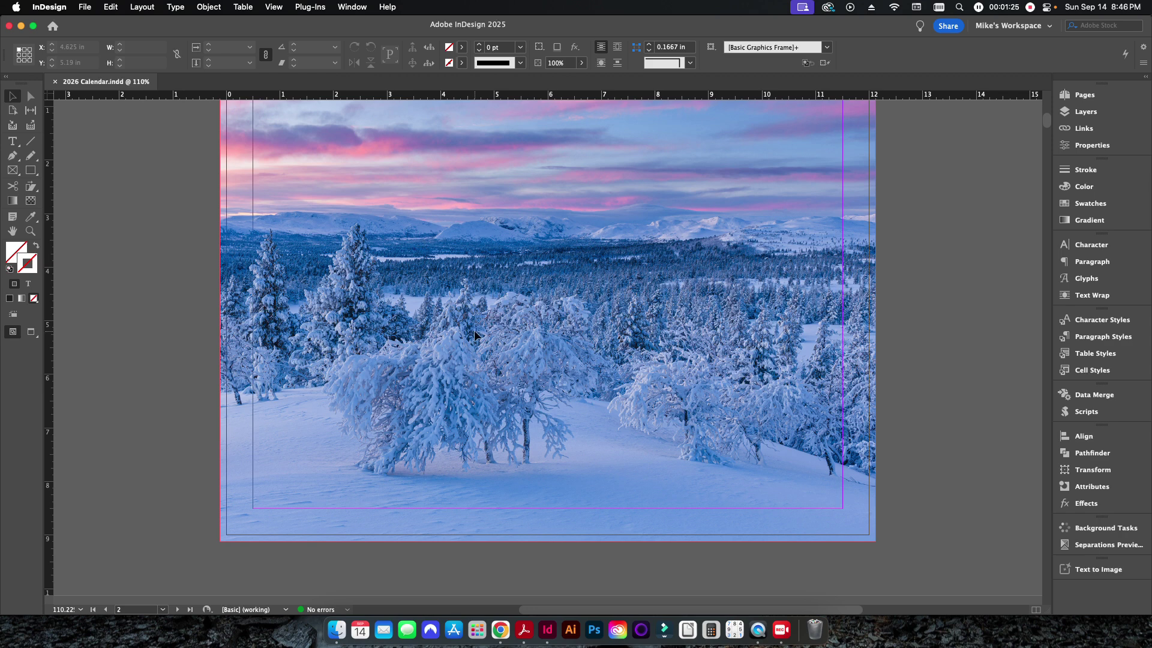
{"action": "scroll", "coordinate": [474, 334], "scroll_direction": "down", "scroll_amount": 8}
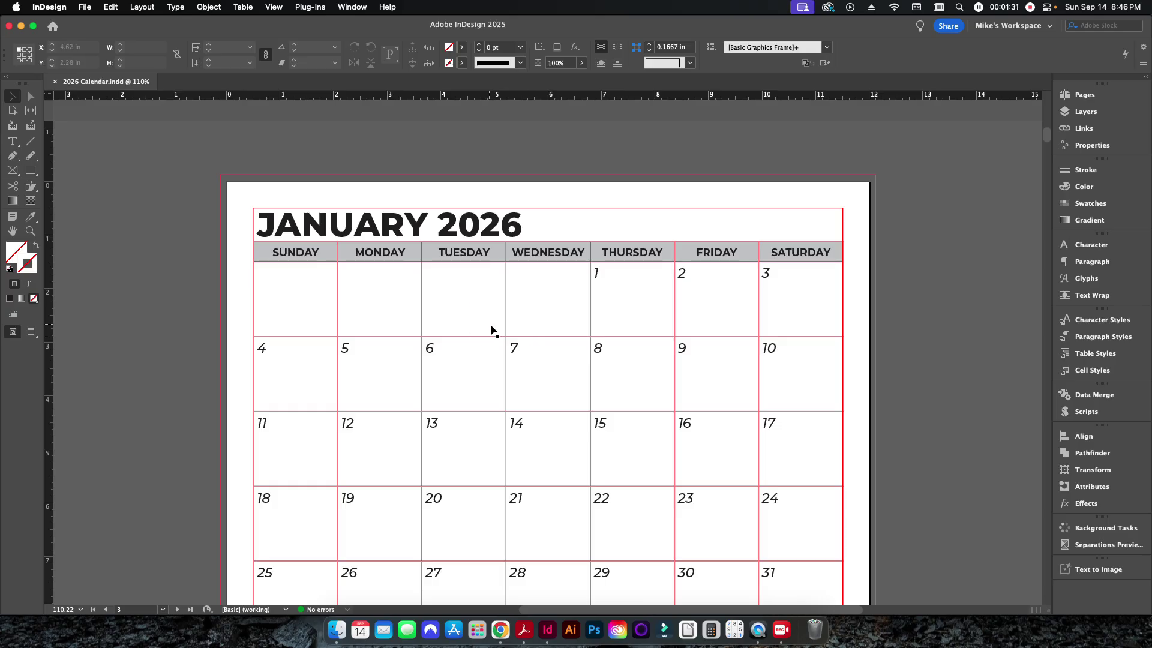
{"action": "scroll", "coordinate": [493, 330], "scroll_direction": "down", "scroll_amount": 8}
{"action": "scroll", "coordinate": [492, 327], "scroll_direction": "down", "scroll_amount": 8}
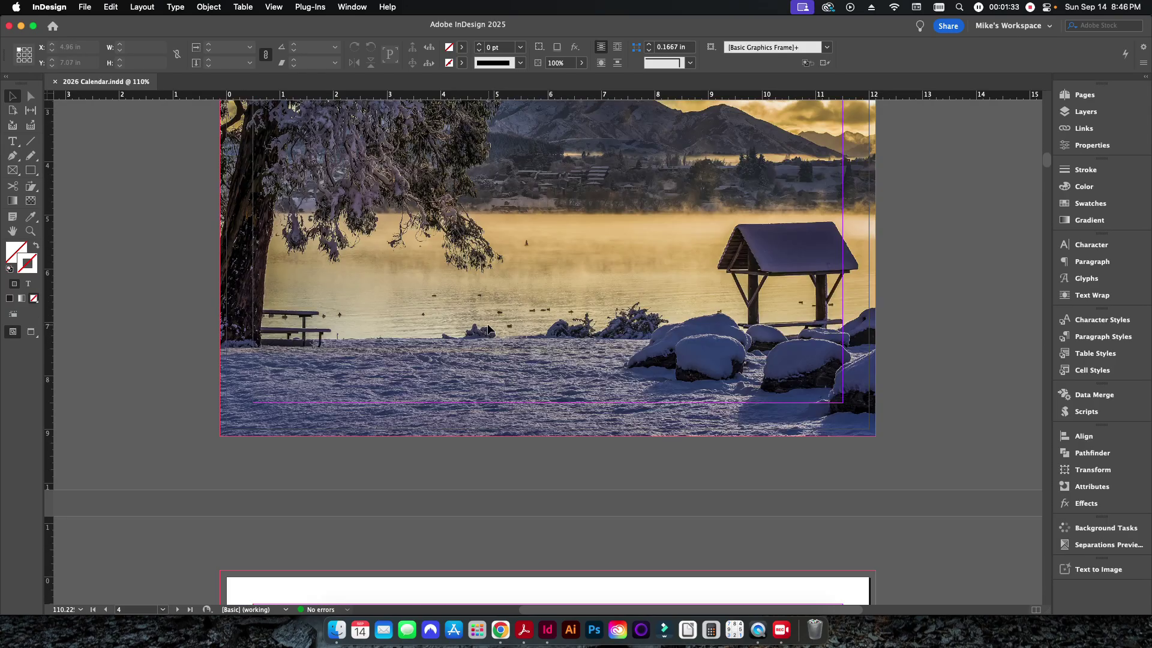
{"action": "scroll", "coordinate": [488, 325], "scroll_direction": "down", "scroll_amount": 8}
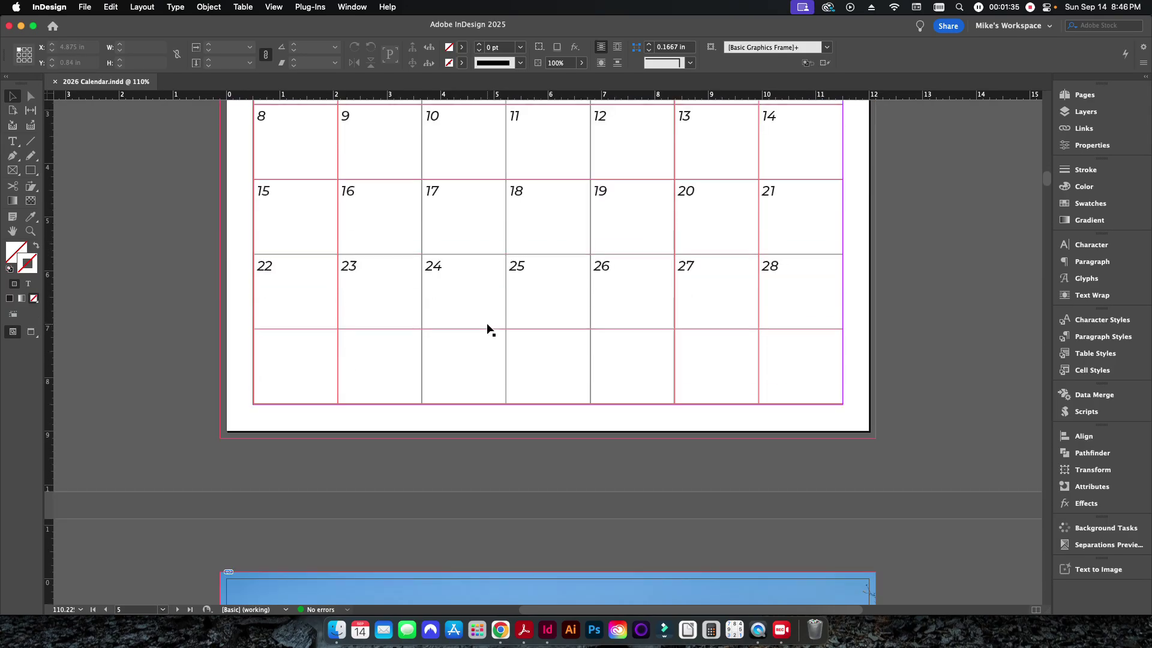
{"action": "scroll", "coordinate": [488, 326], "scroll_direction": "down", "scroll_amount": 8}
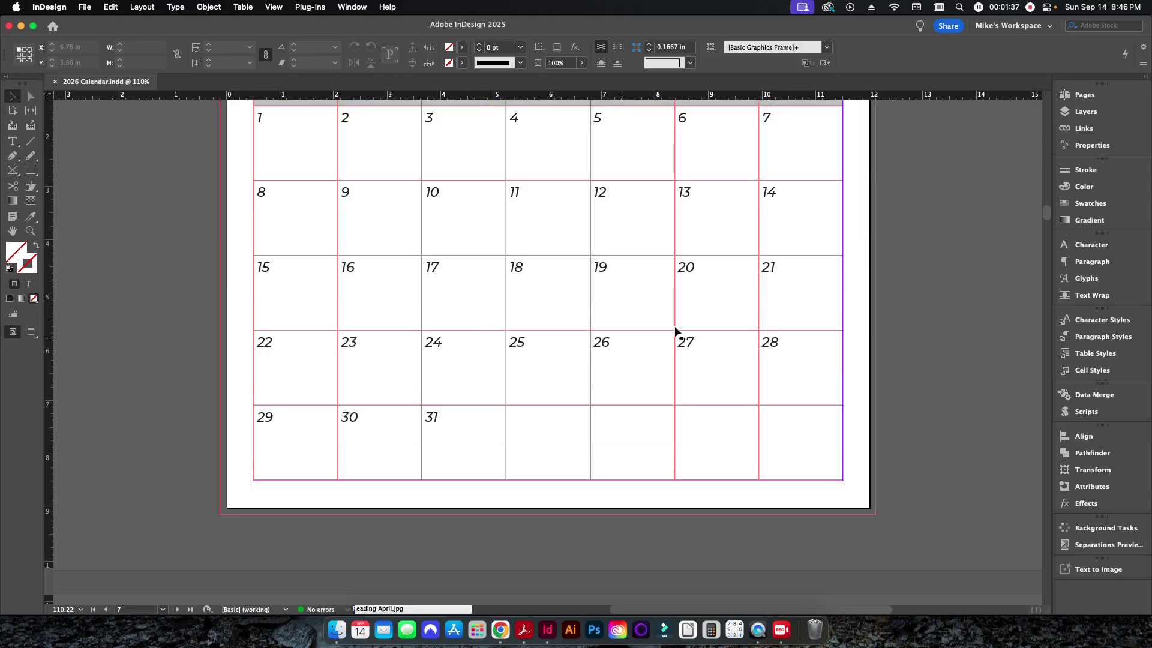
{"action": "left_click", "coordinate": [189, 610]}
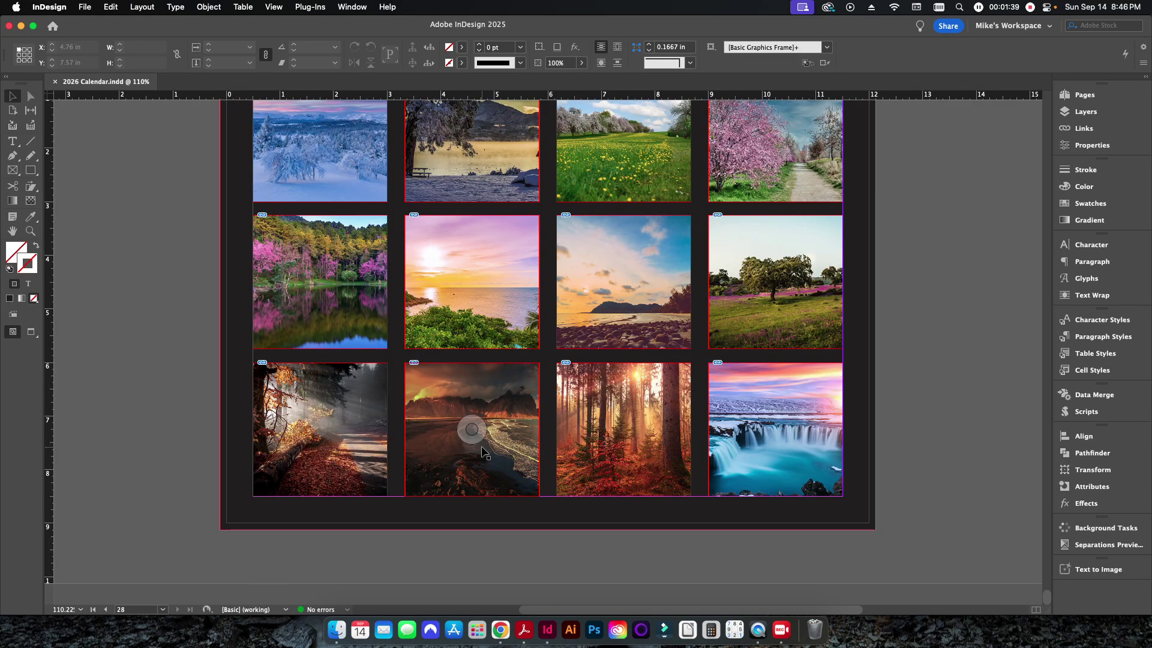
{"action": "scroll", "coordinate": [474, 432], "scroll_direction": "up", "scroll_amount": 2}
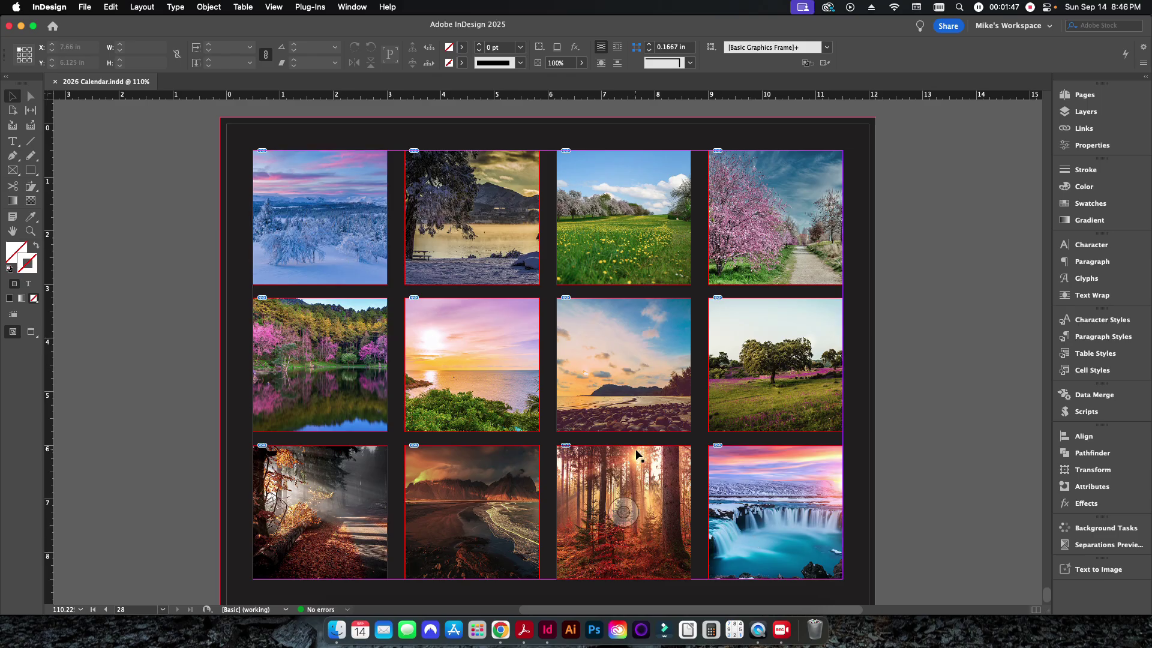
{"action": "left_click", "coordinate": [93, 609]}
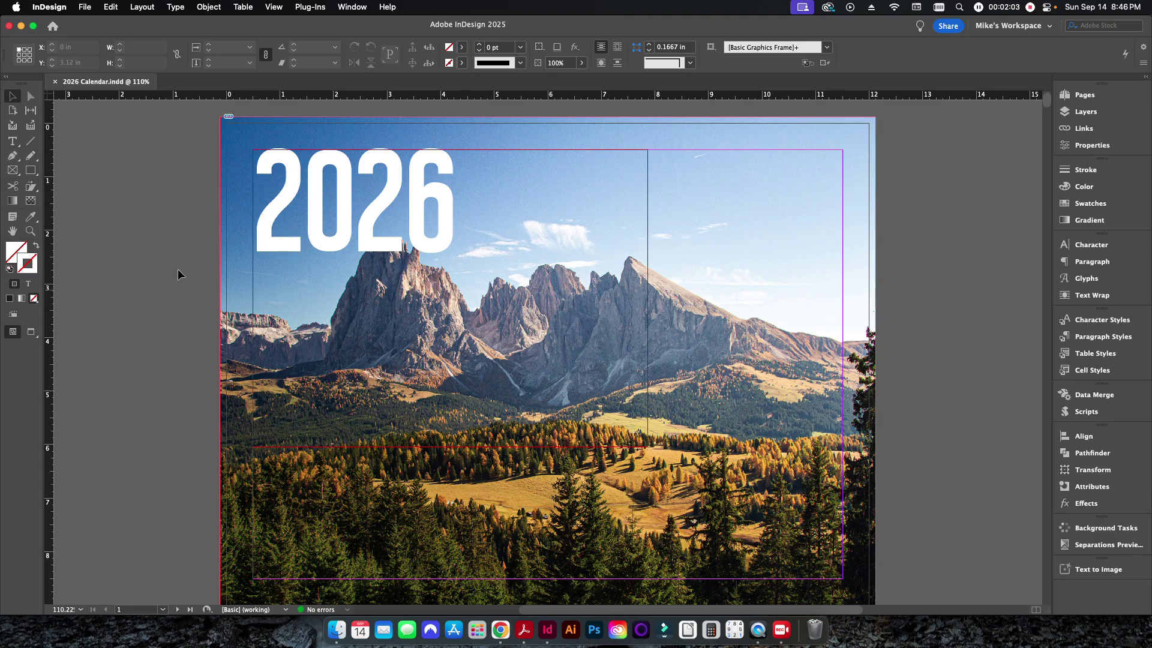
{"action": "left_click", "coordinate": [84, 7]}
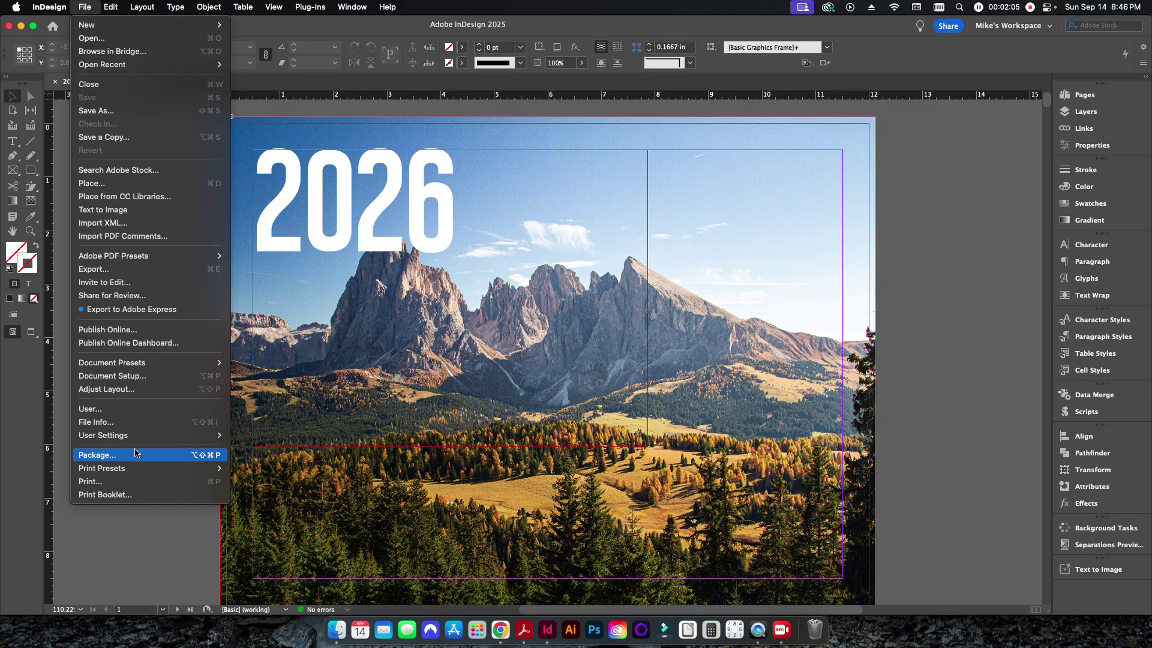
{"action": "left_click", "coordinate": [153, 537]}
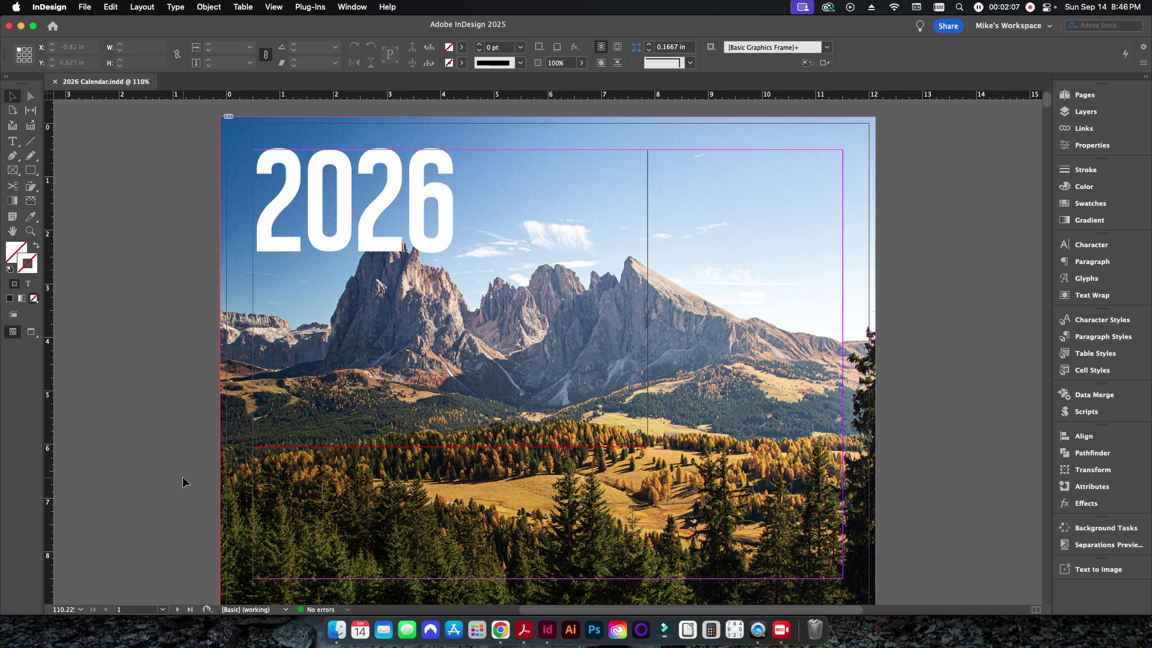
{"action": "scroll", "coordinate": [320, 451], "scroll_direction": "down", "scroll_amount": 1}
{"action": "scroll", "coordinate": [319, 451], "scroll_direction": "down", "scroll_amount": 2}
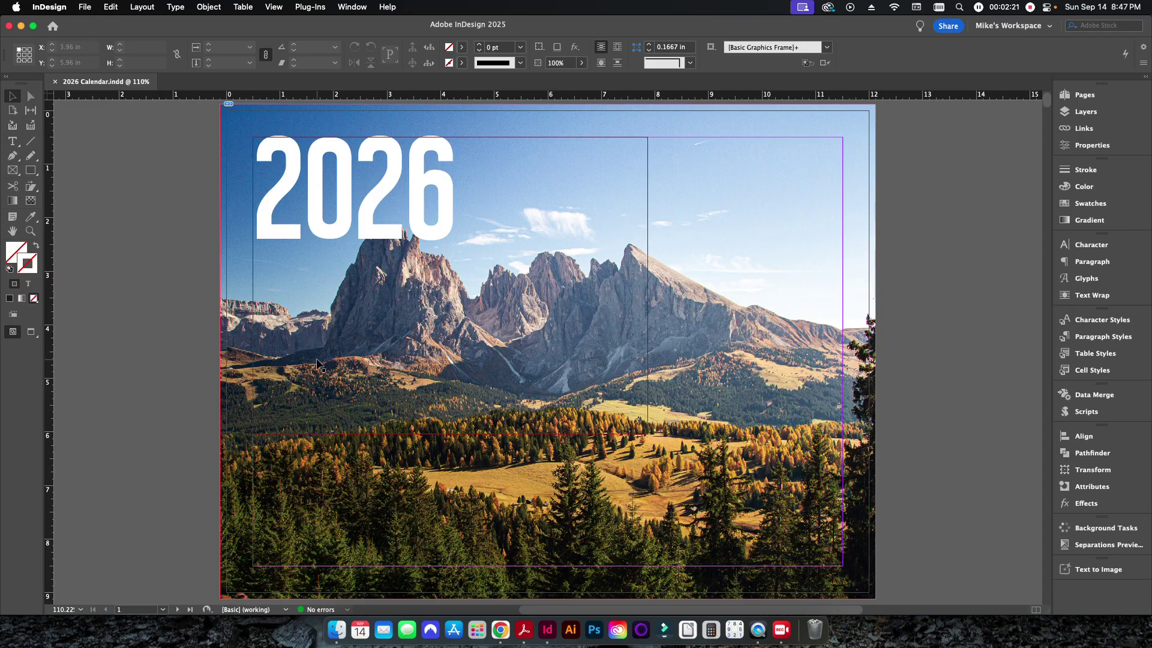
Start exporting the calendar as an Adobe PDF (Print) file named 2026 Calendar, replacing the existing PDF
{"action": "left_click", "coordinate": [84, 6]}
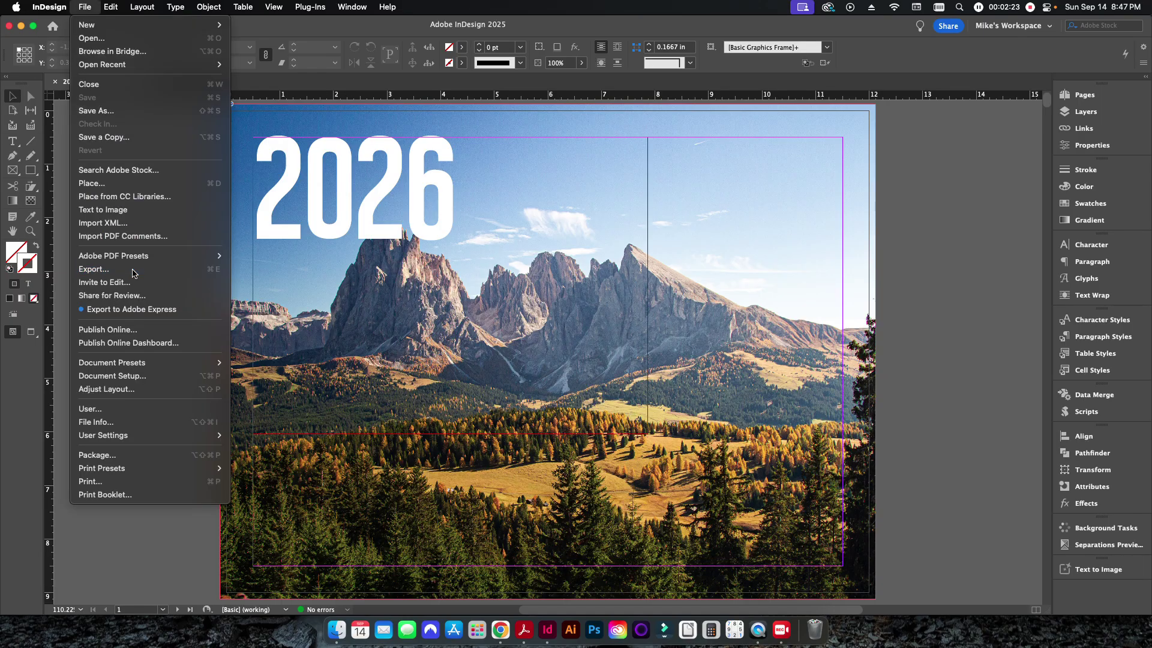
{"action": "left_click", "coordinate": [114, 269]}
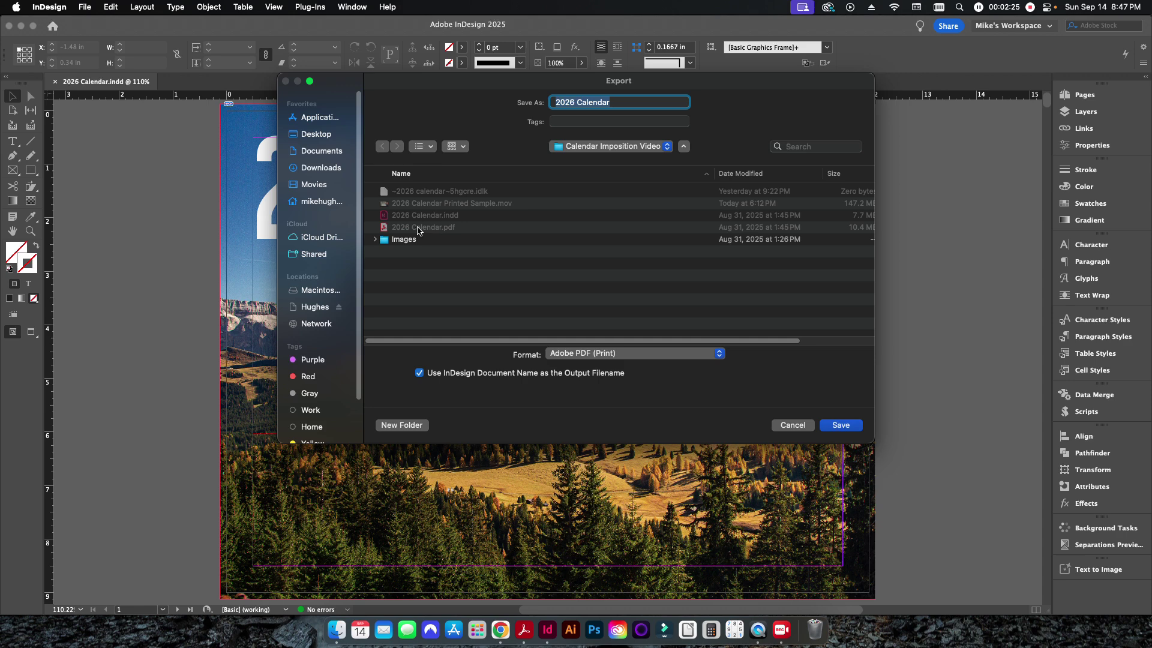
{"action": "left_click", "coordinate": [840, 425]}
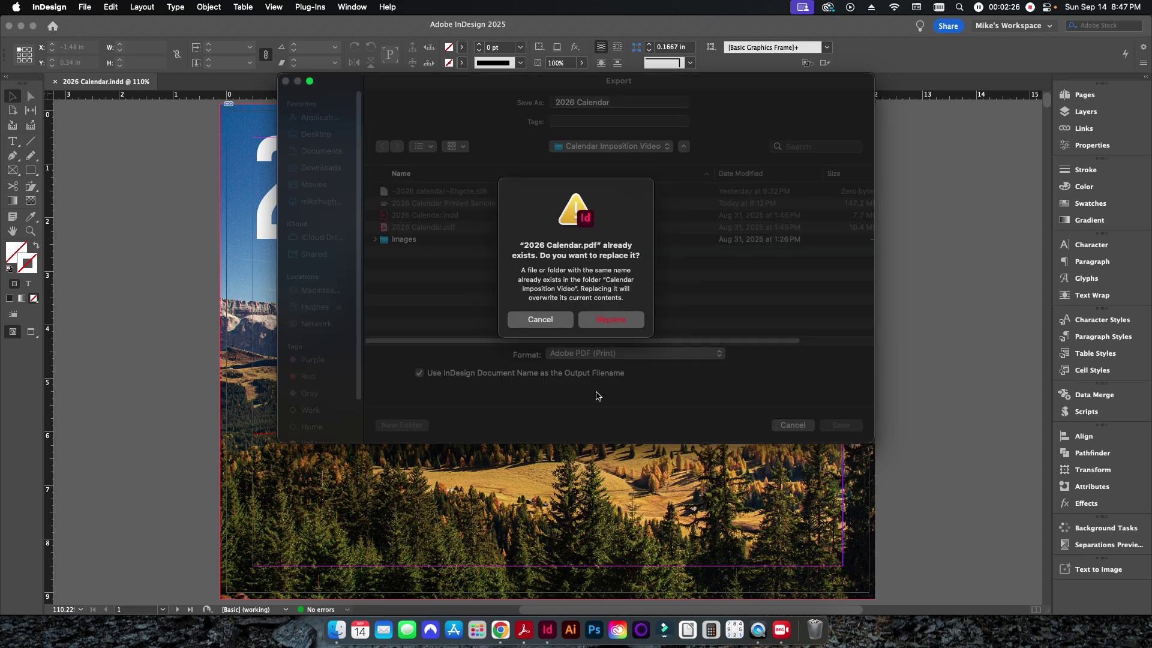
{"action": "left_click", "coordinate": [610, 325]}
Export the PDF with the Press Quality preset, using the document bleed settings and no printer's marks, and check the background tasks
{"action": "left_click", "coordinate": [480, 155]}
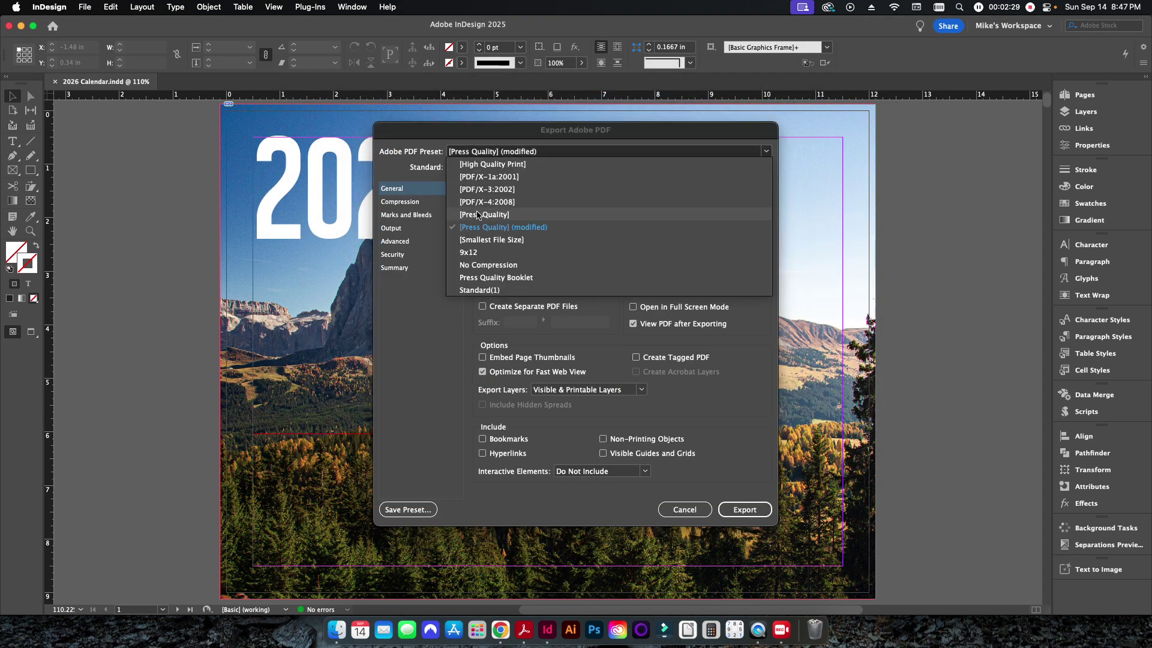
{"action": "left_click", "coordinate": [479, 217]}
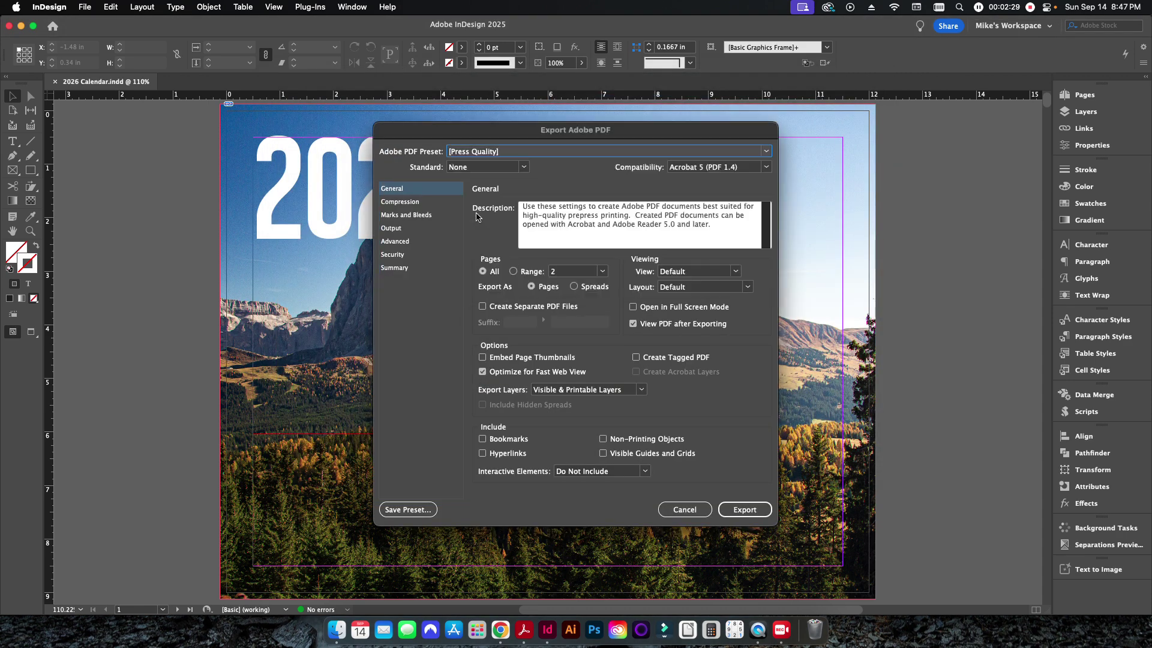
{"action": "left_click", "coordinate": [405, 204]}
{"action": "left_click", "coordinate": [411, 216]}
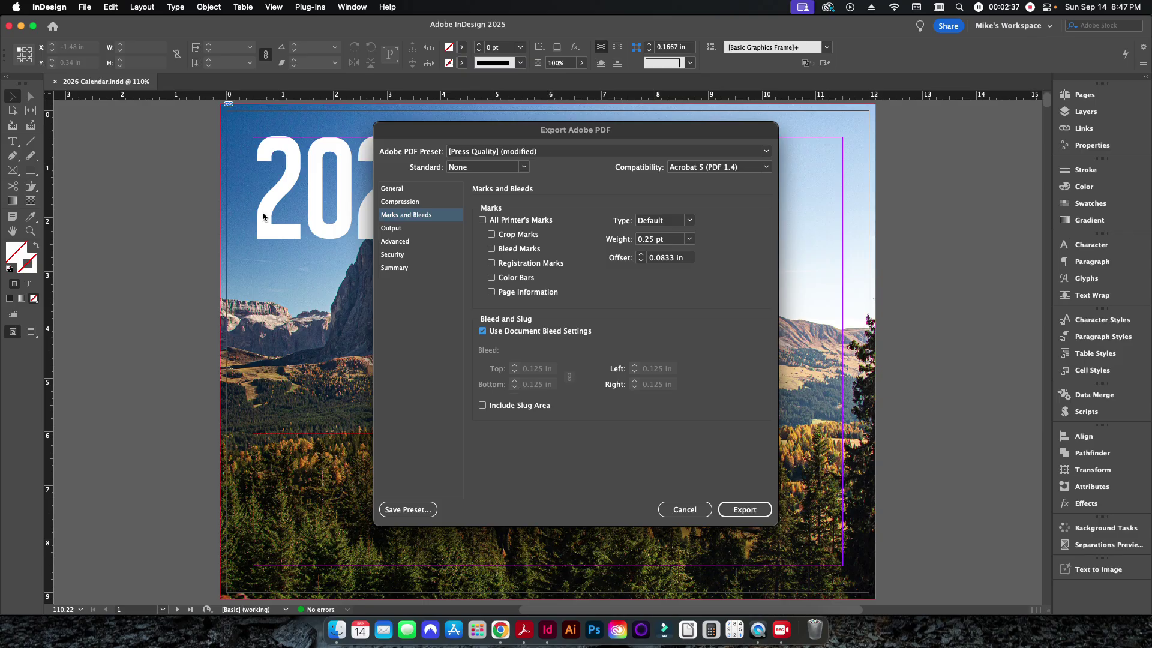
{"action": "left_click", "coordinate": [748, 511]}
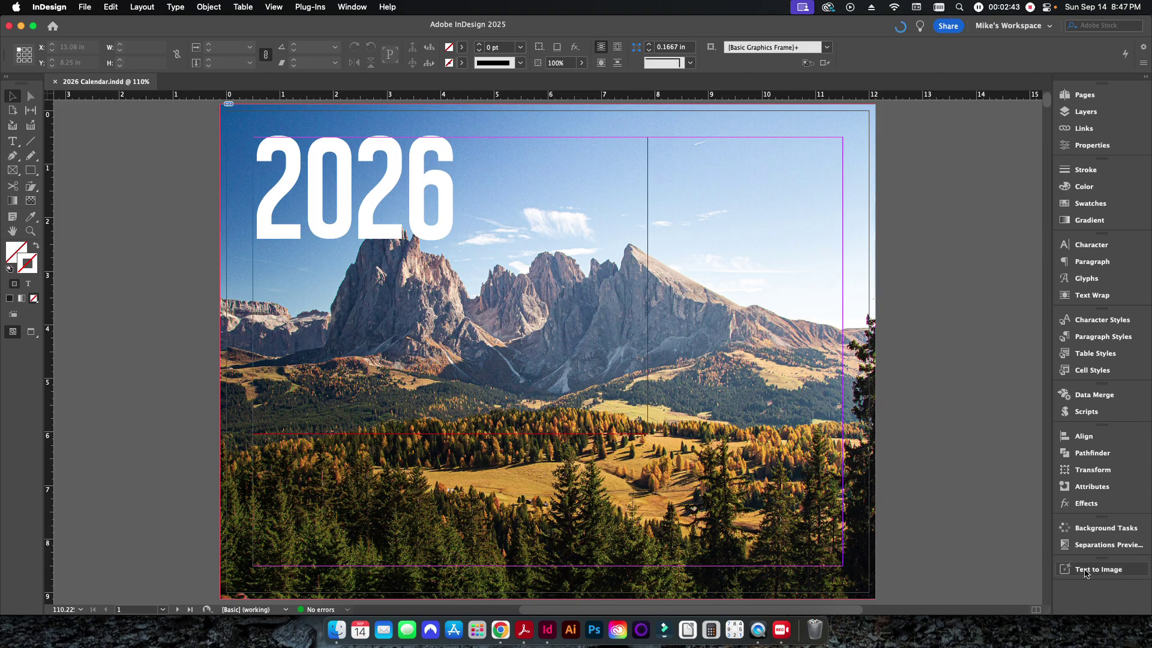
{"action": "left_click", "coordinate": [1087, 536]}
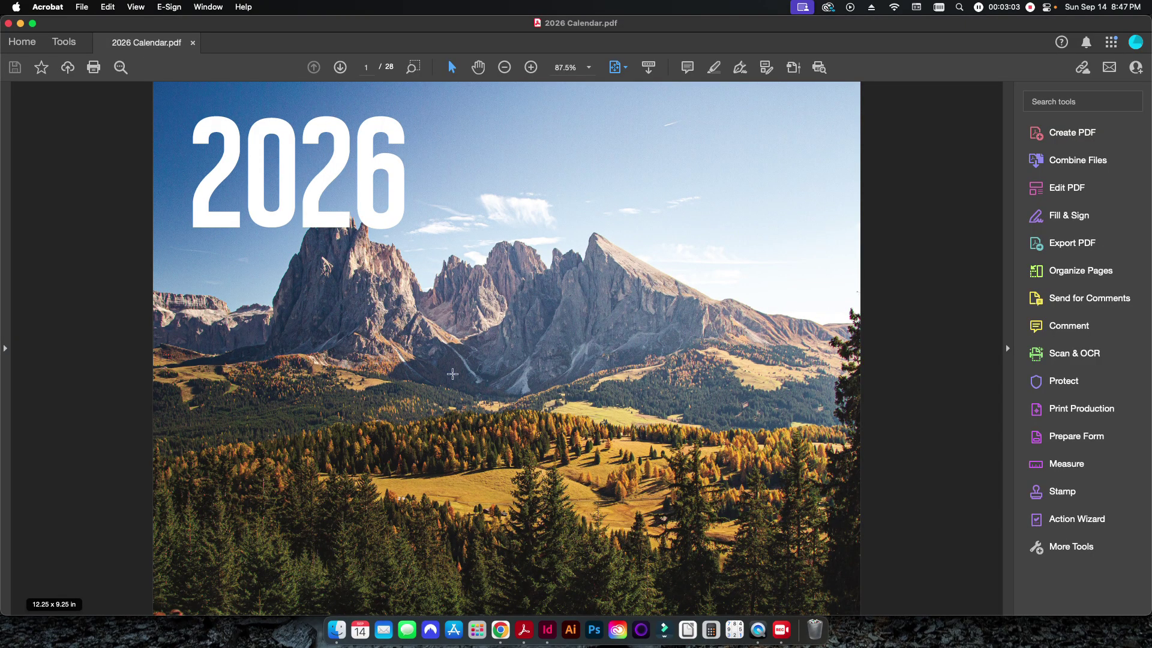
Page through the exported 2026 Calendar.pdf in Acrobat from the cover to page 12
{"action": "key", "text": "Right"}
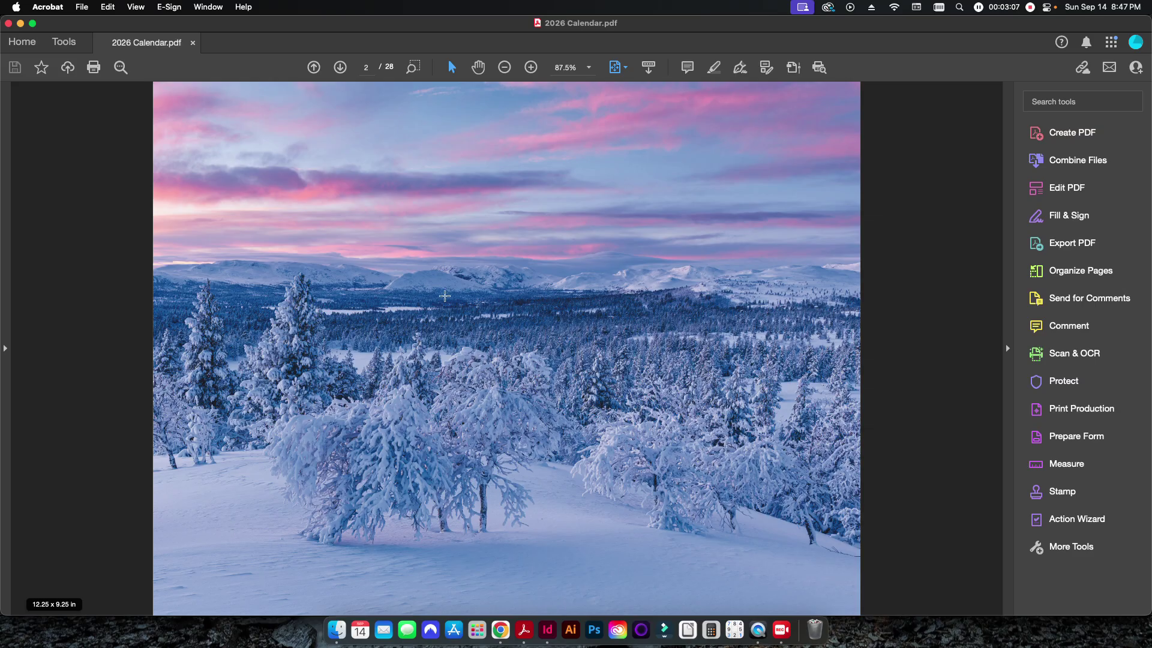
{"action": "key", "text": "Right"}
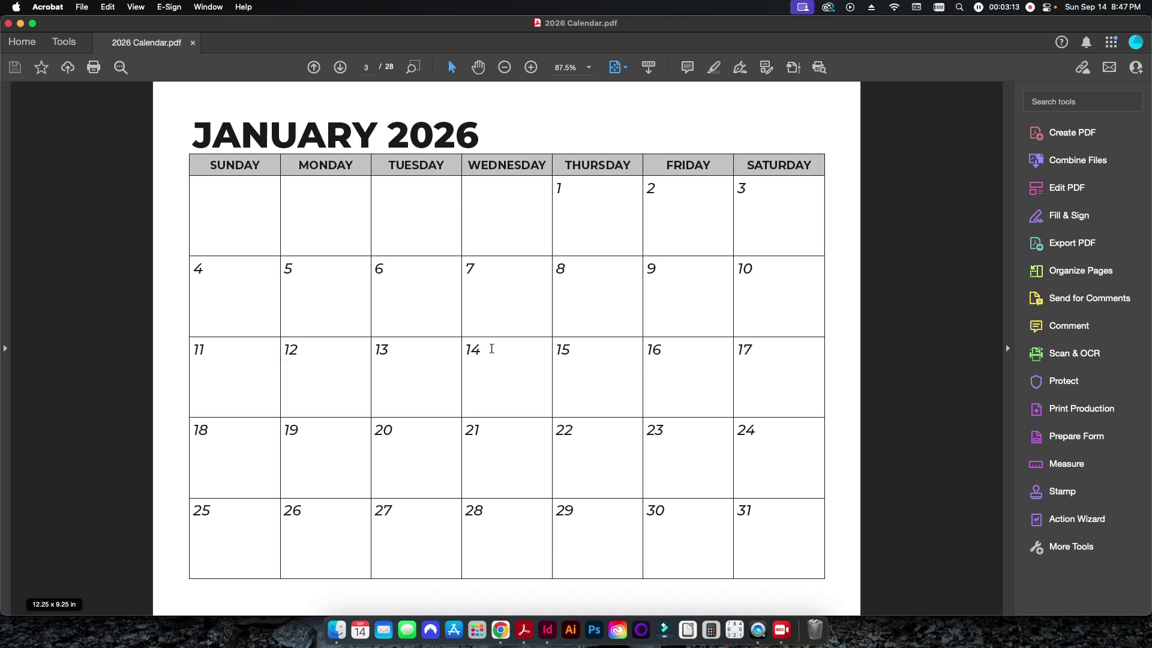
{"action": "key", "text": "Right"}
{"action": "key", "text": "Right"}
{"action": "key", "text": "Right"}
{"action": "key", "text": "Right"}
{"action": "key", "text": "Right"}
{"action": "key", "text": "Right"}
{"action": "key", "text": "Right"}
{"action": "key", "text": "Right"}
{"action": "key", "text": "Right"}
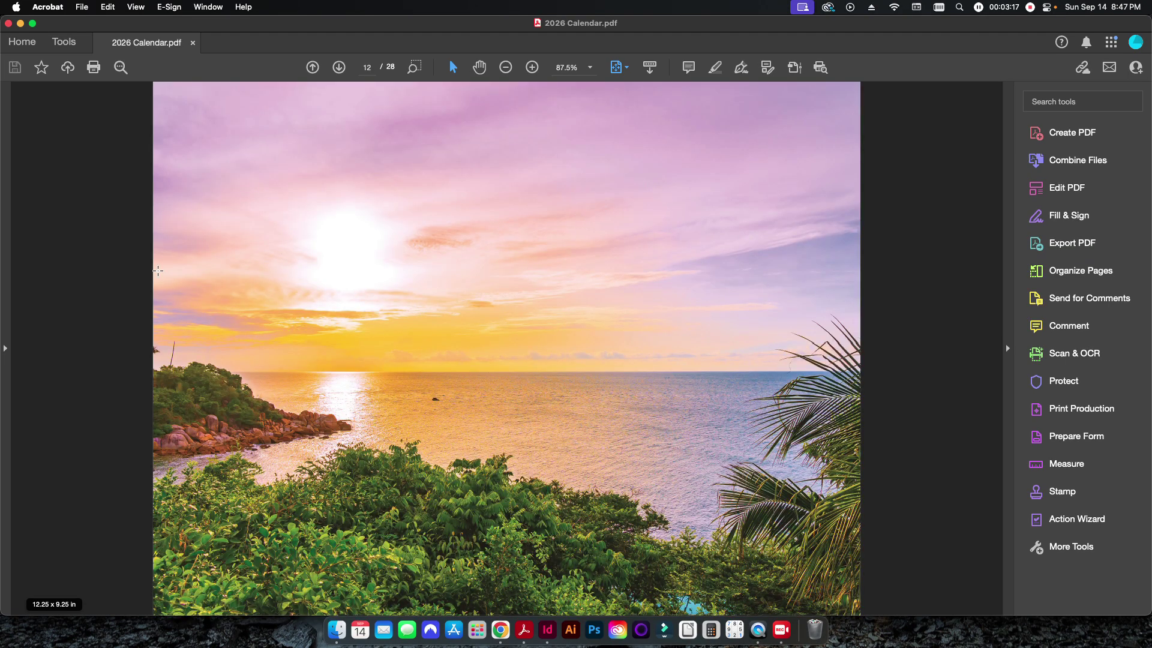
Show the PDF's page thumbnails, look through the whole page order and open the last page
{"action": "left_click", "coordinate": [6, 157]}
{"action": "left_click", "coordinate": [14, 101]}
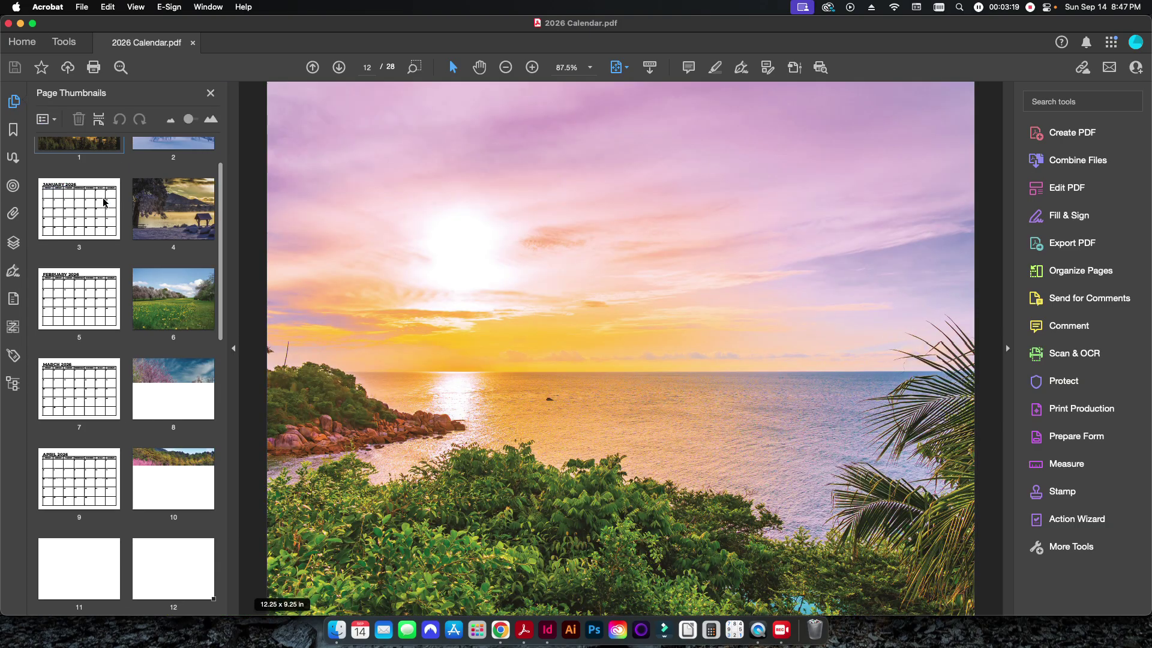
{"action": "scroll", "coordinate": [104, 203], "scroll_direction": "up", "scroll_amount": 3}
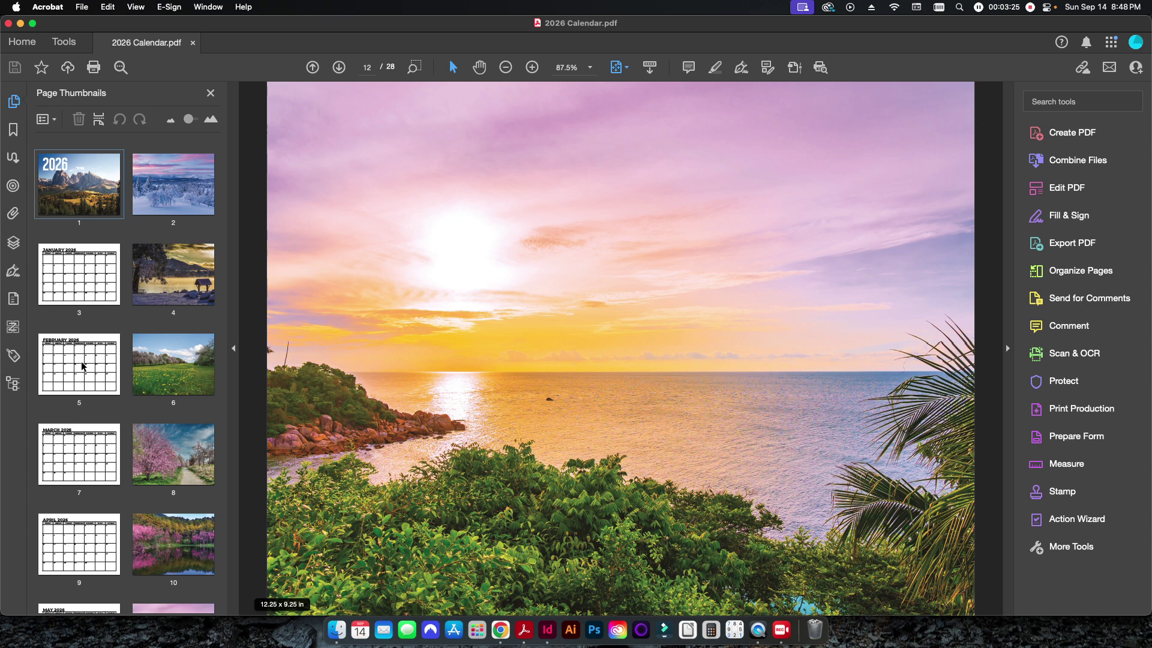
{"action": "scroll", "coordinate": [144, 428], "scroll_direction": "down", "scroll_amount": 5}
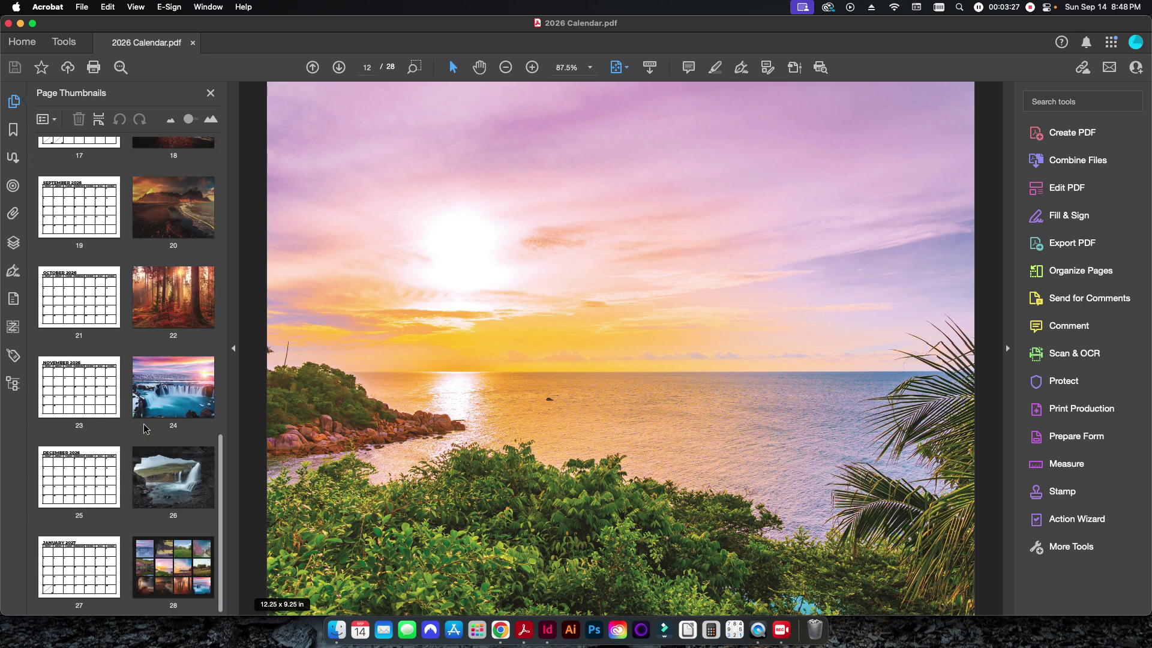
{"action": "left_click", "coordinate": [169, 583]}
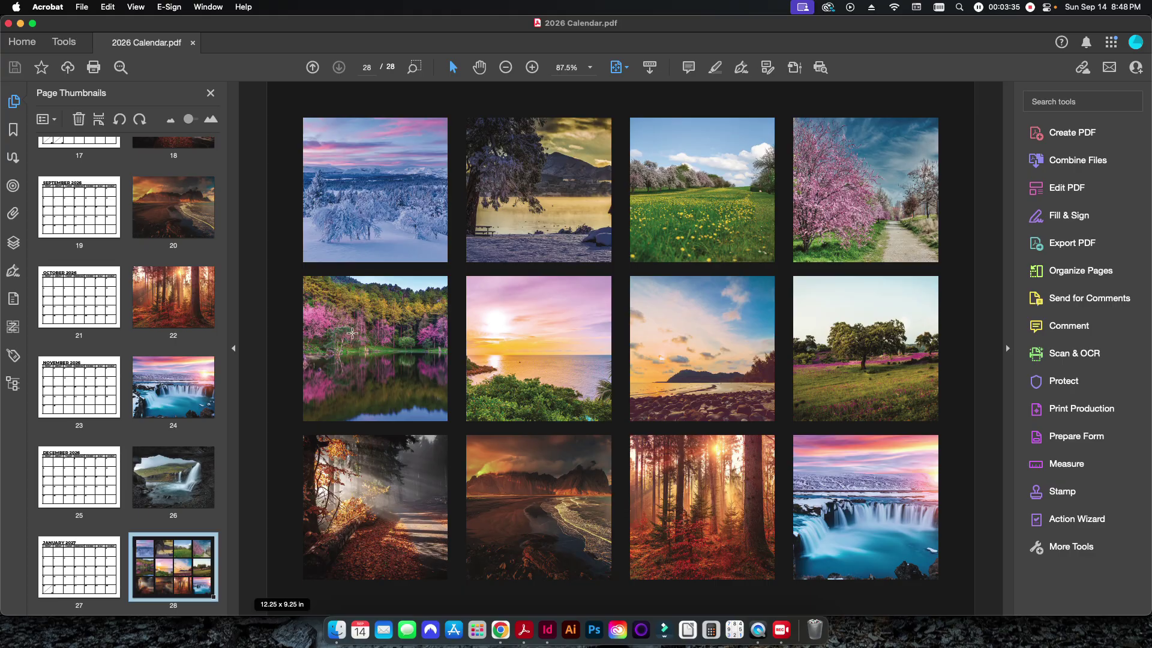
Hide the open Acrobat and InDesign windows to reach the Calendar Imposition Video folder in Finder
{"action": "key", "text": "super+Tab"}
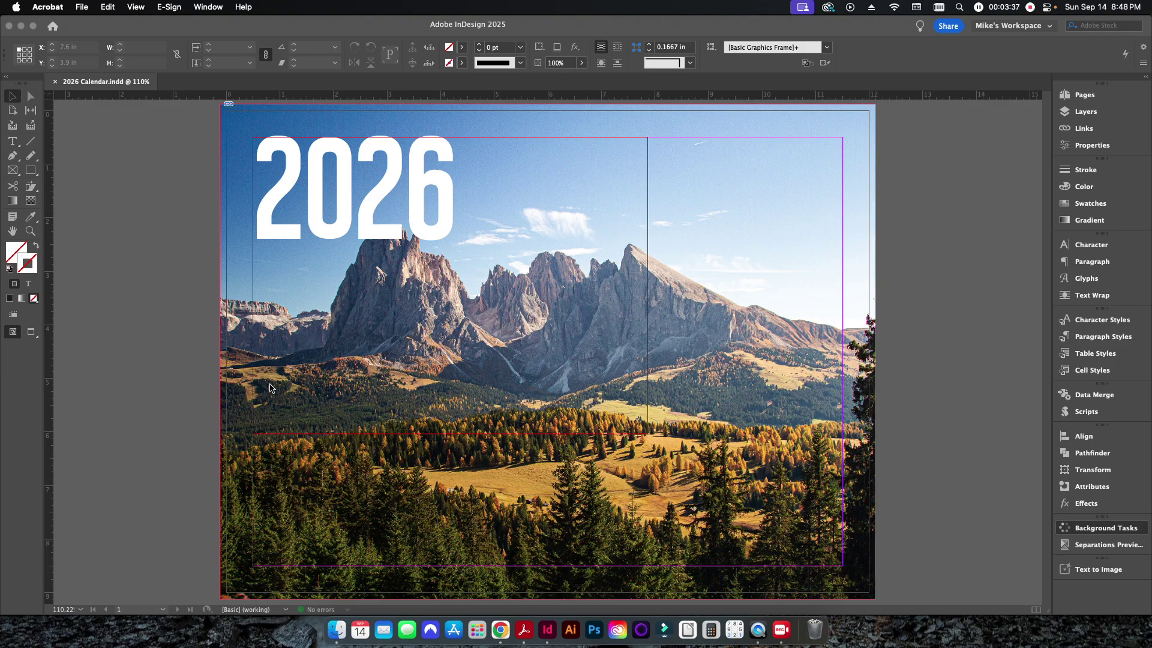
{"action": "key", "text": "super+h"}
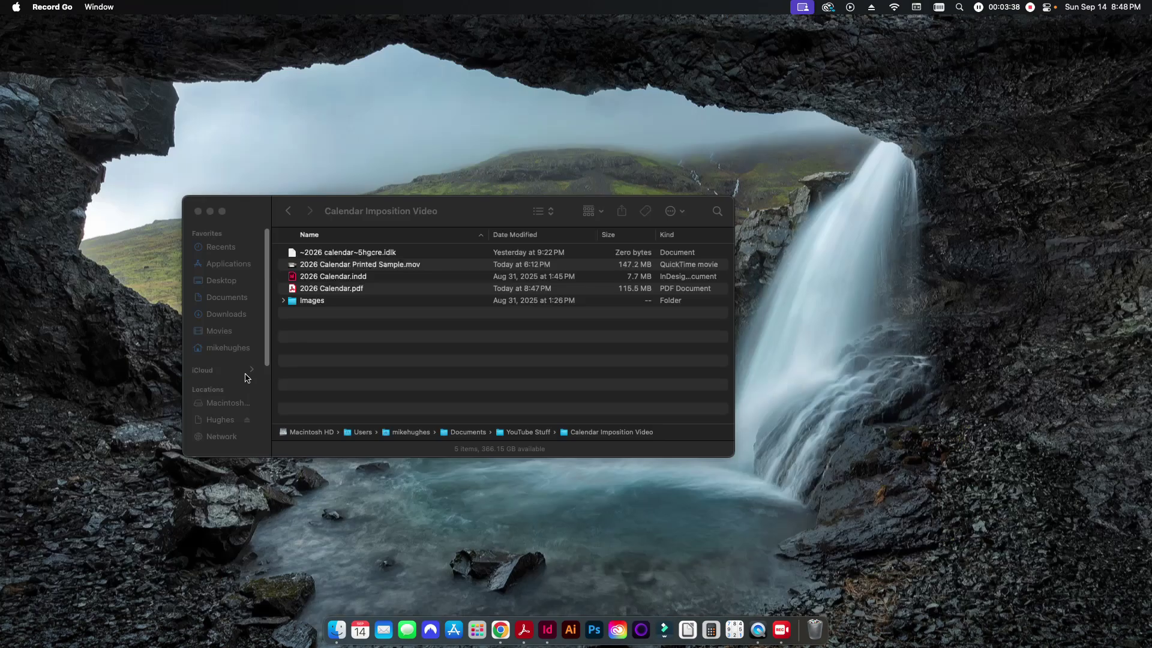
Switch to PDF Snake in Chrome and load 2026 Calendar.pdf from the Calendar Imposition Video folder in Documents > YouTube Stuff
{"action": "left_click", "coordinate": [500, 630]}
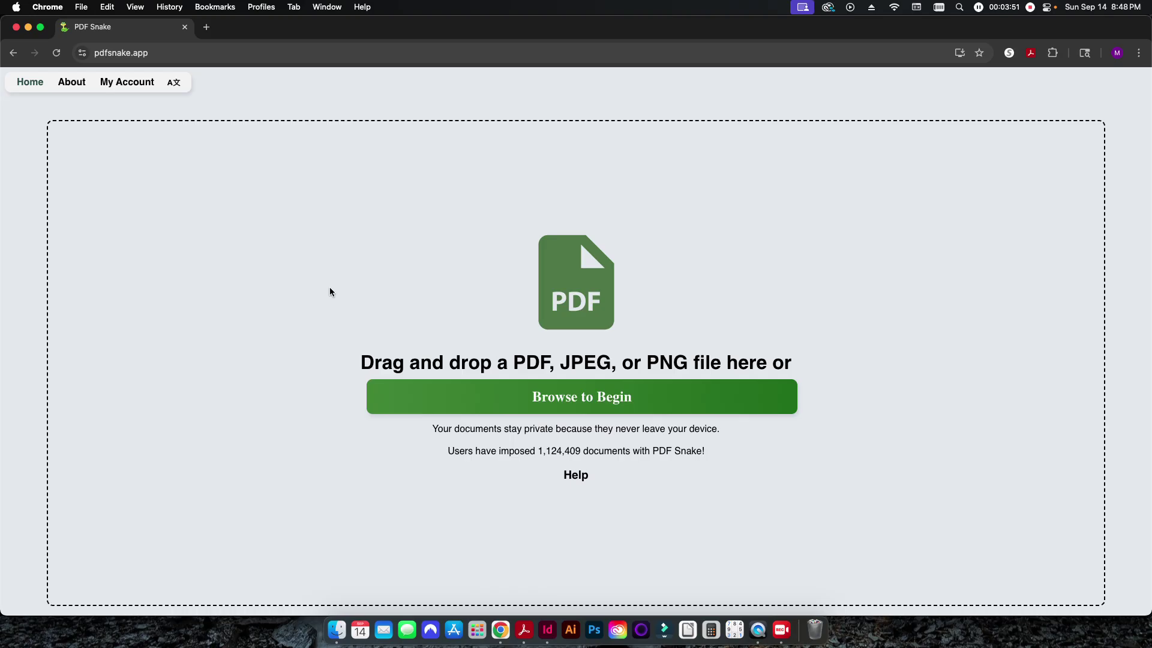
{"action": "left_click", "coordinate": [475, 446]}
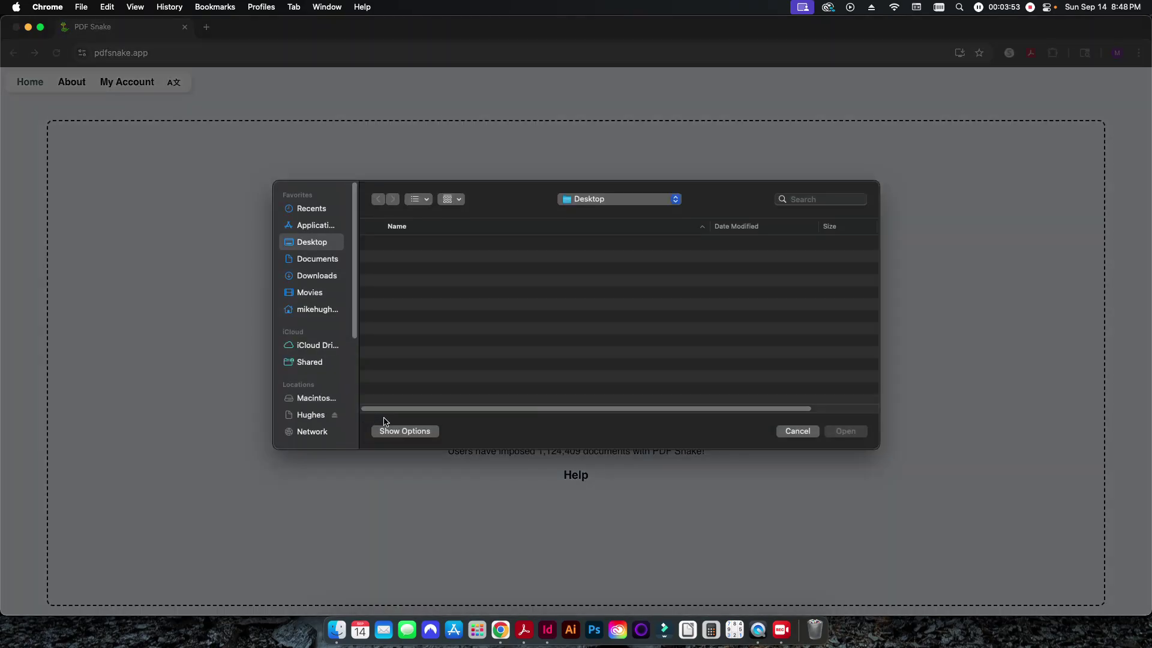
{"action": "left_click", "coordinate": [318, 259]}
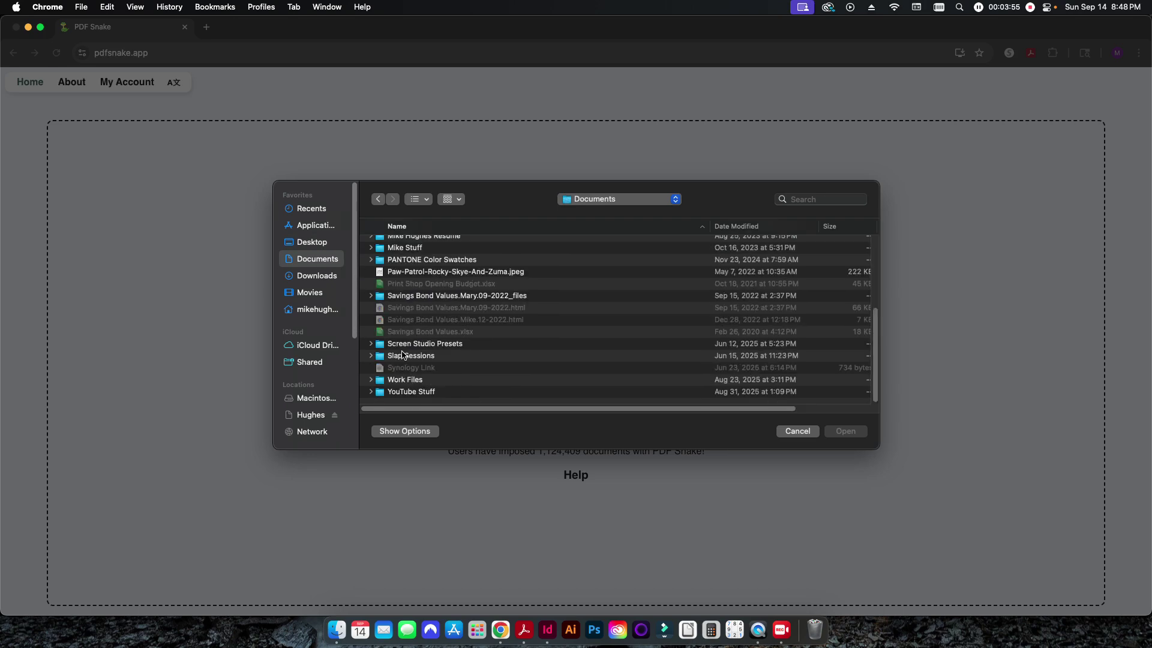
{"action": "double_click", "coordinate": [404, 393]}
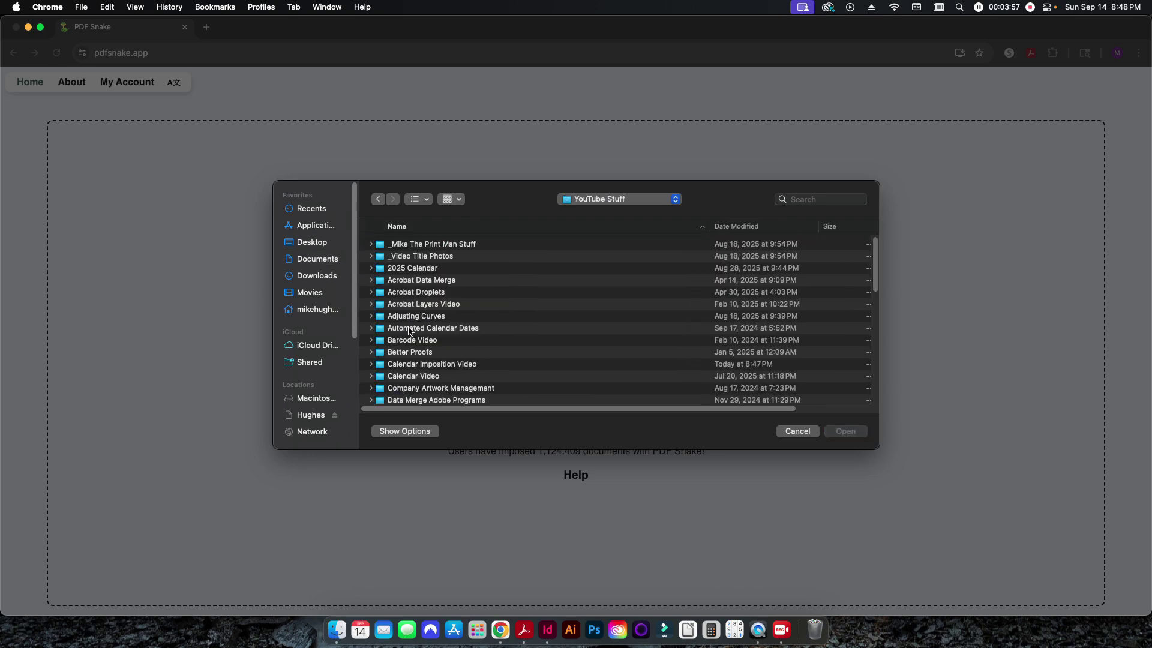
{"action": "double_click", "coordinate": [411, 365]}
{"action": "left_click", "coordinate": [411, 281]}
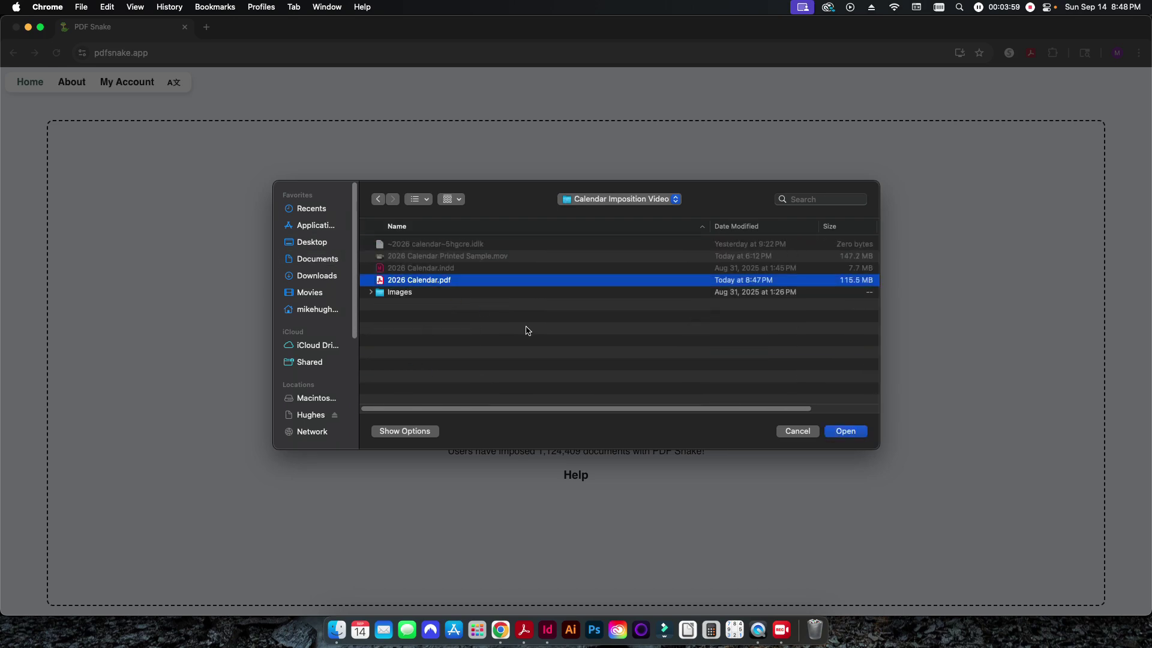
{"action": "left_click", "coordinate": [837, 428]}
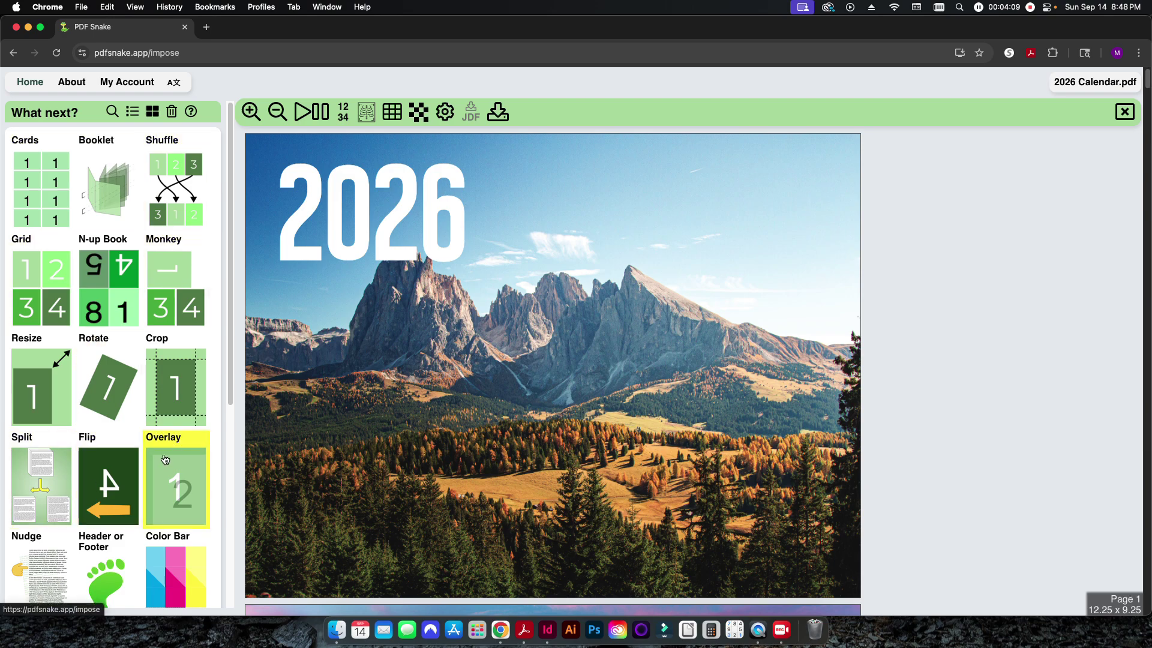
Try the Booklet imposition on the calendar, look over its first side-by-side spreads, and discard it
{"action": "left_click", "coordinate": [101, 189]}
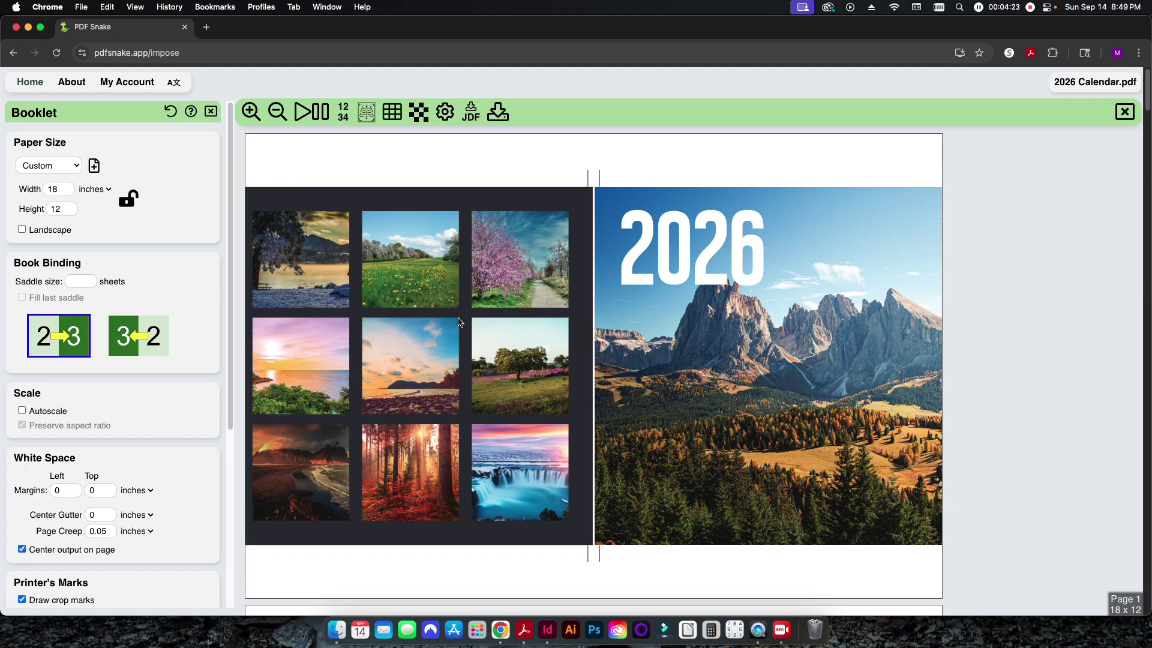
{"action": "scroll", "coordinate": [628, 361], "scroll_direction": "down", "scroll_amount": 10}
{"action": "scroll", "coordinate": [628, 361], "scroll_direction": "down", "scroll_amount": 1}
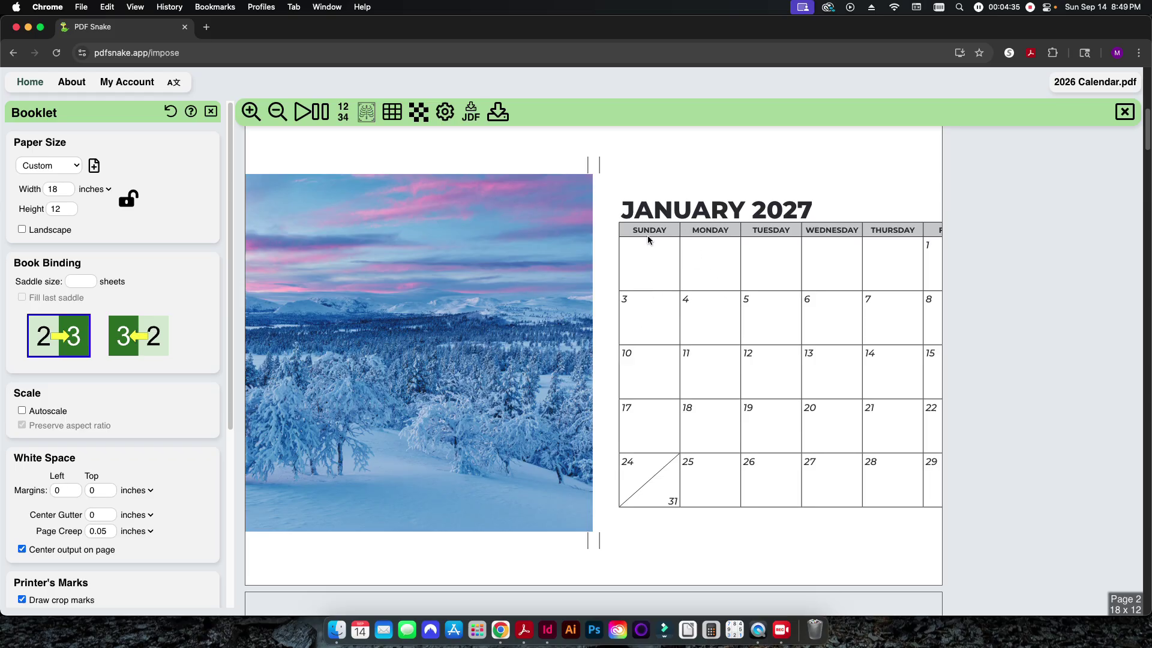
{"action": "scroll", "coordinate": [595, 443], "scroll_direction": "up", "scroll_amount": 5}
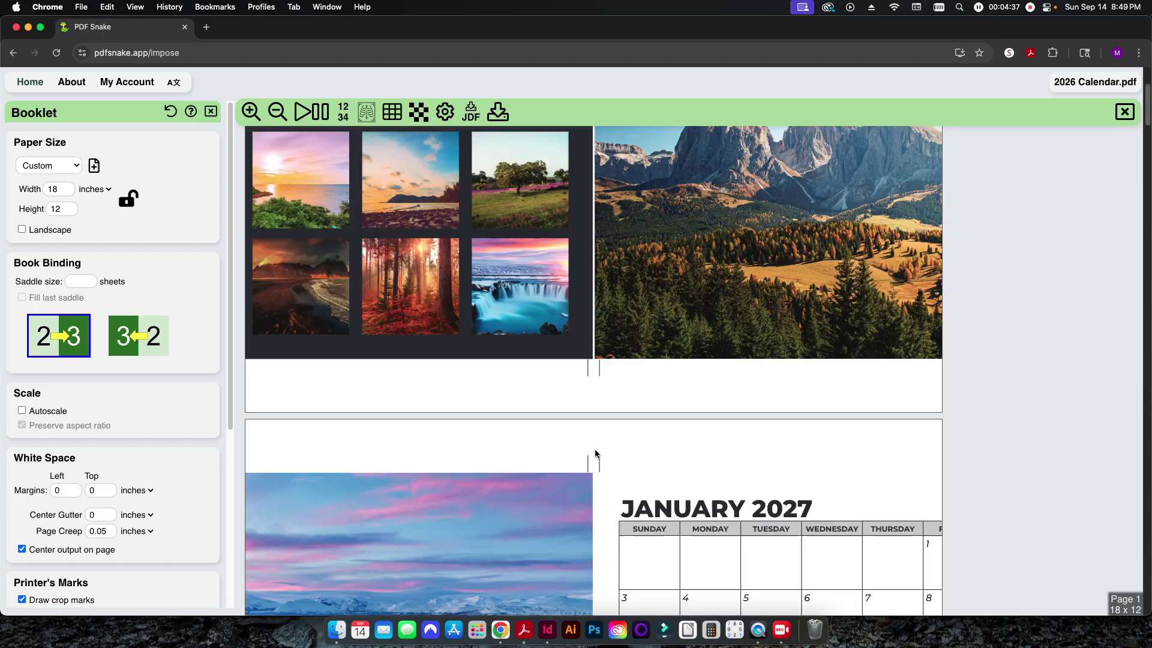
{"action": "scroll", "coordinate": [595, 449], "scroll_direction": "up", "scroll_amount": 3}
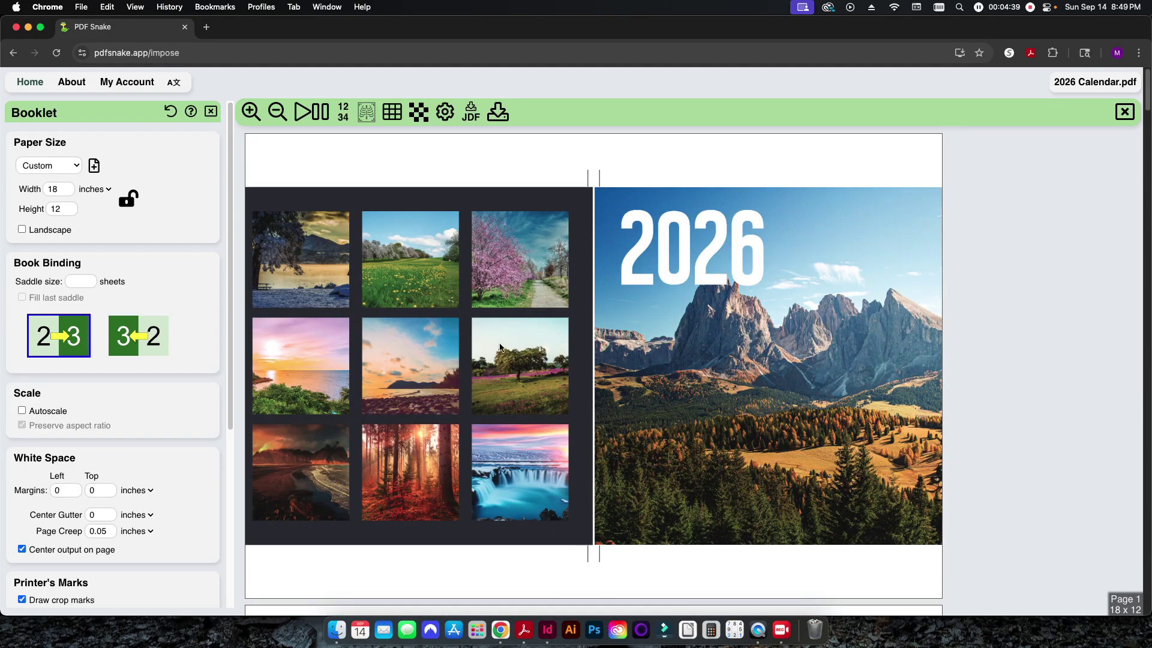
{"action": "left_click", "coordinate": [209, 117]}
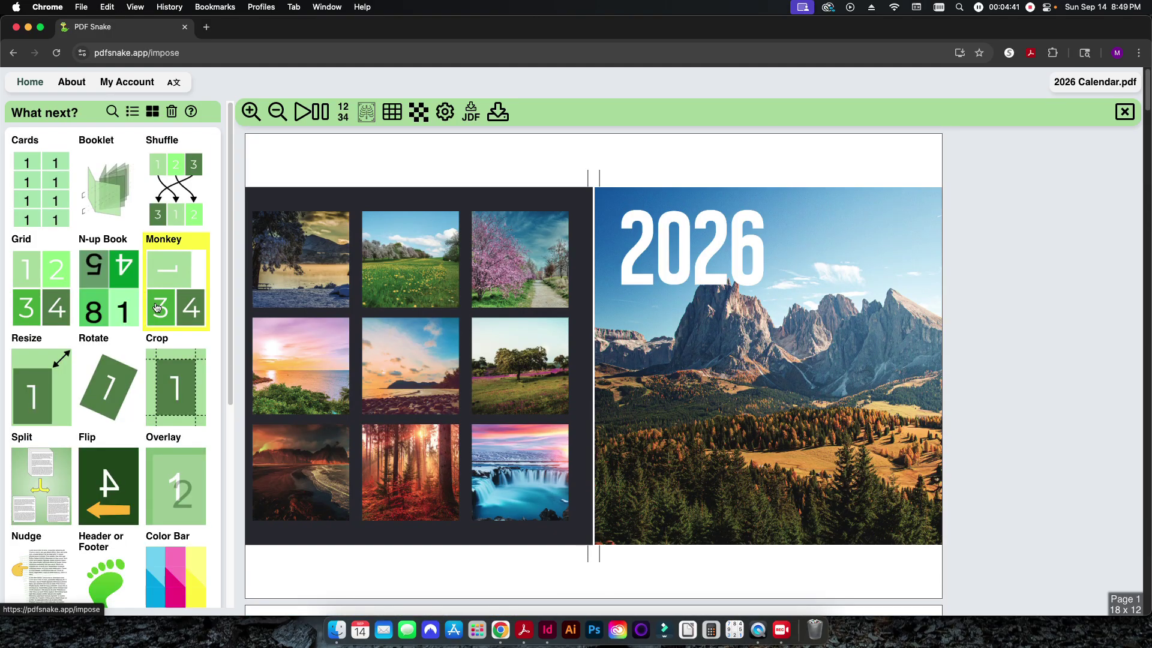
Apply the Calendar imposition to the PDF and view the 13 x 19 inch sheets three to a row
{"action": "scroll", "coordinate": [116, 336], "scroll_direction": "down", "scroll_amount": 5}
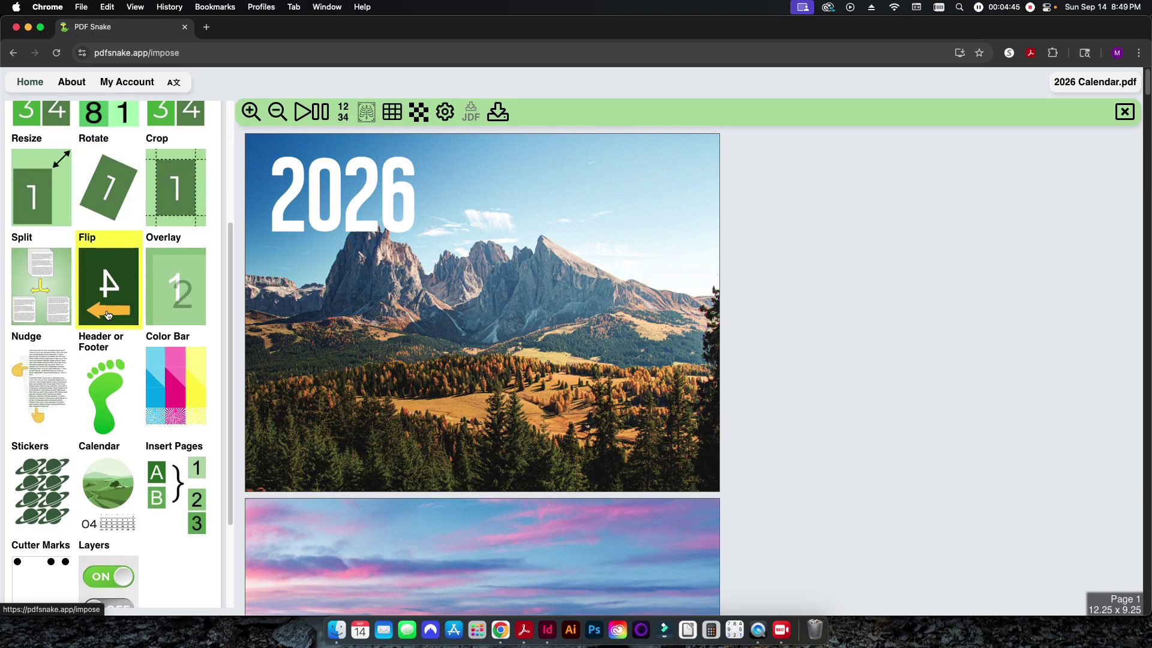
{"action": "left_click", "coordinate": [107, 479]}
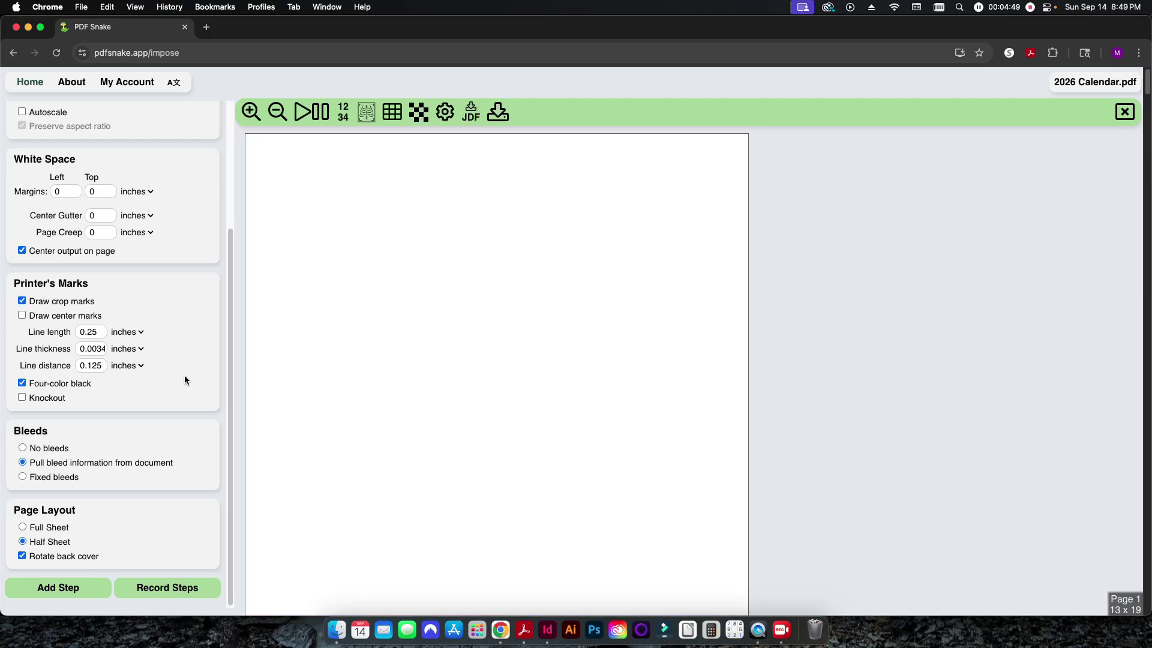
{"action": "scroll", "coordinate": [182, 373], "scroll_direction": "up", "scroll_amount": 5}
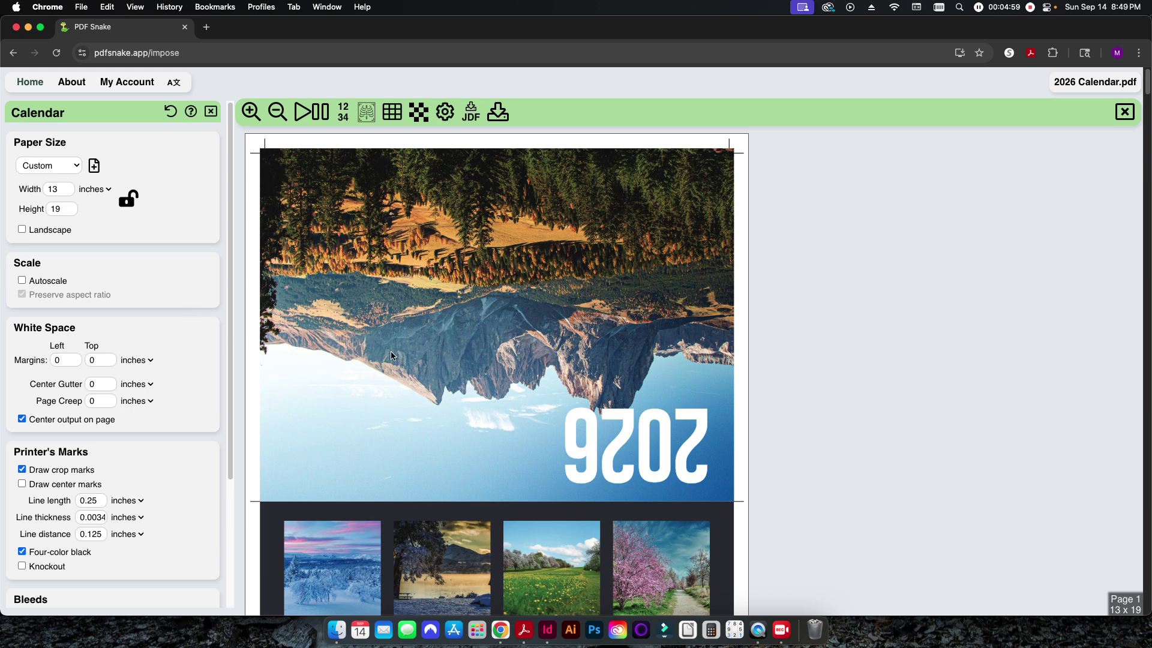
{"action": "scroll", "coordinate": [390, 355], "scroll_direction": "down", "scroll_amount": 2}
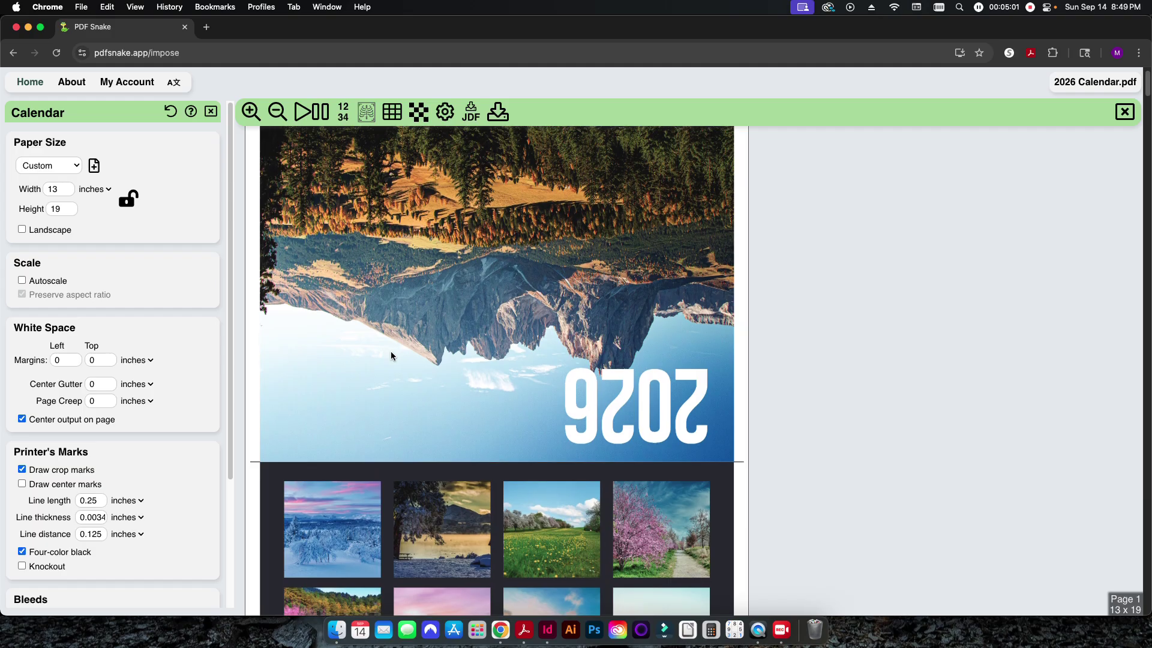
{"action": "scroll", "coordinate": [390, 355], "scroll_direction": "up", "scroll_amount": 2}
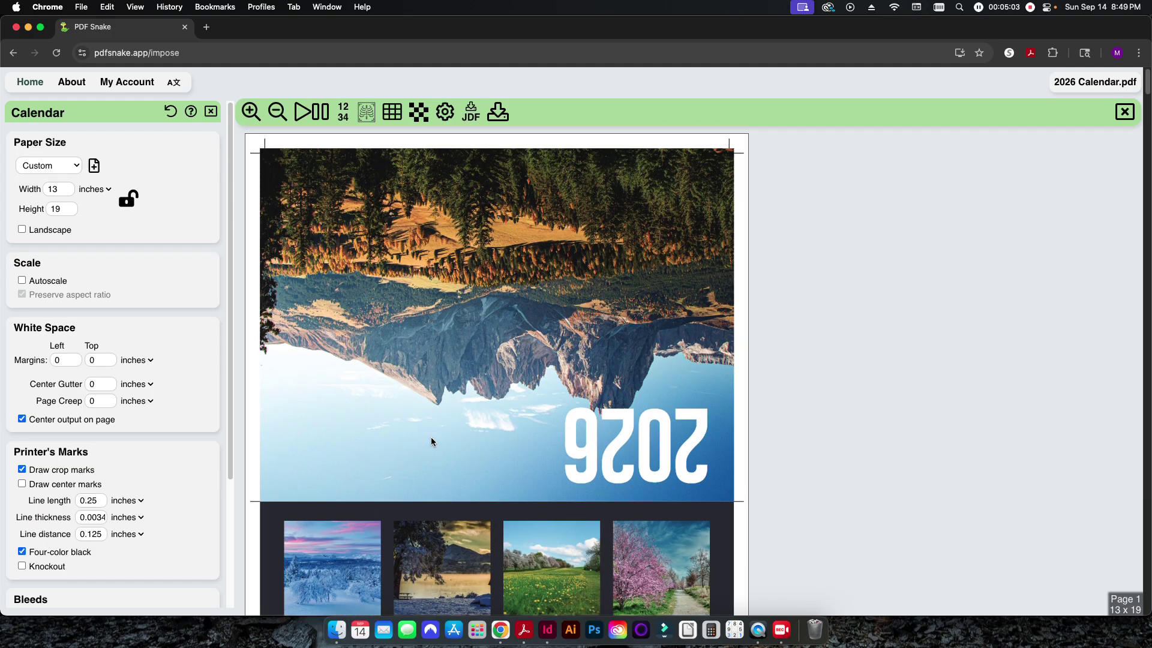
{"action": "left_click", "coordinate": [277, 113]}
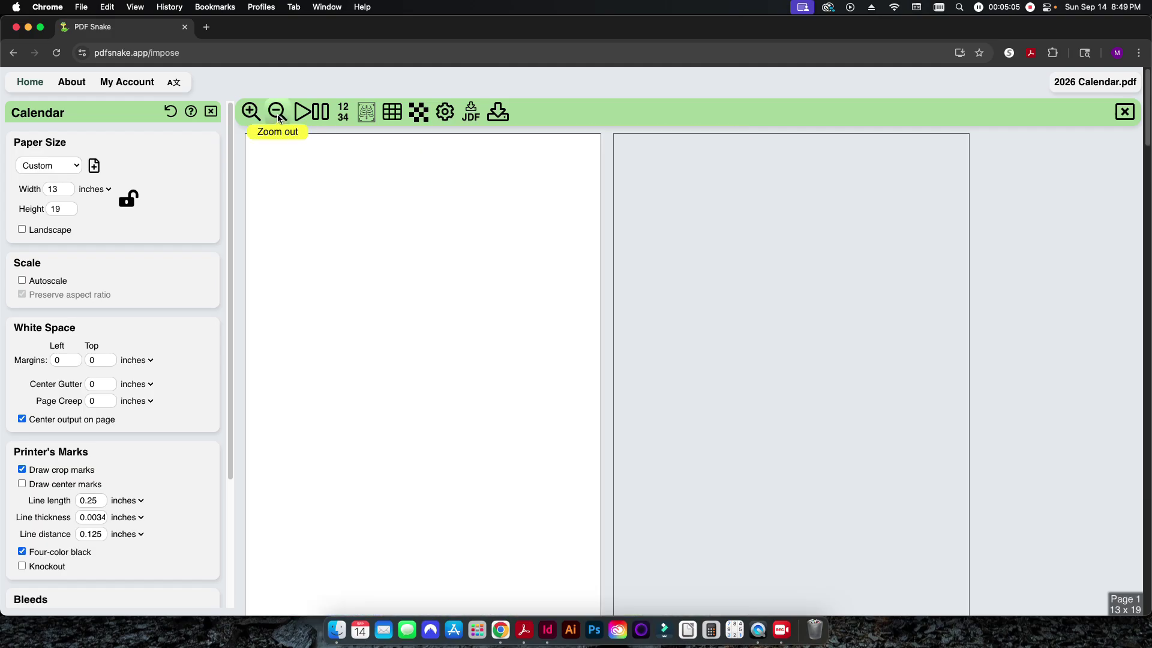
{"action": "left_click", "coordinate": [277, 113]}
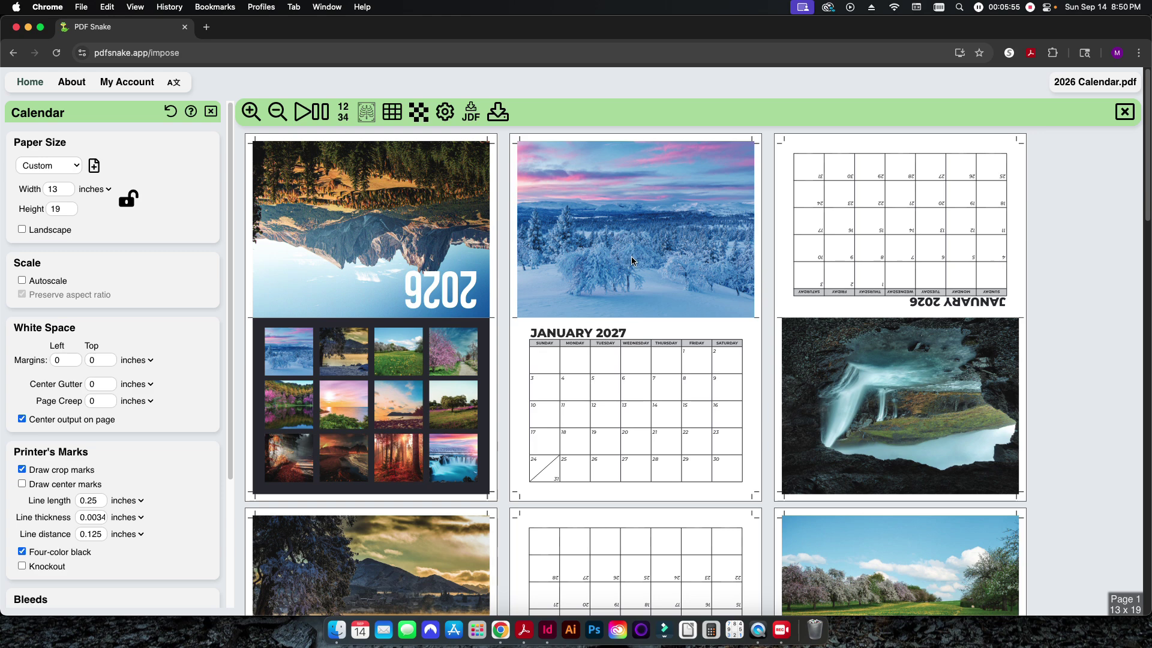
Open 2026 Calendar.pdf in Acrobat from Finder and page from the cover to the January 2027 page
{"action": "left_click", "coordinate": [336, 630]}
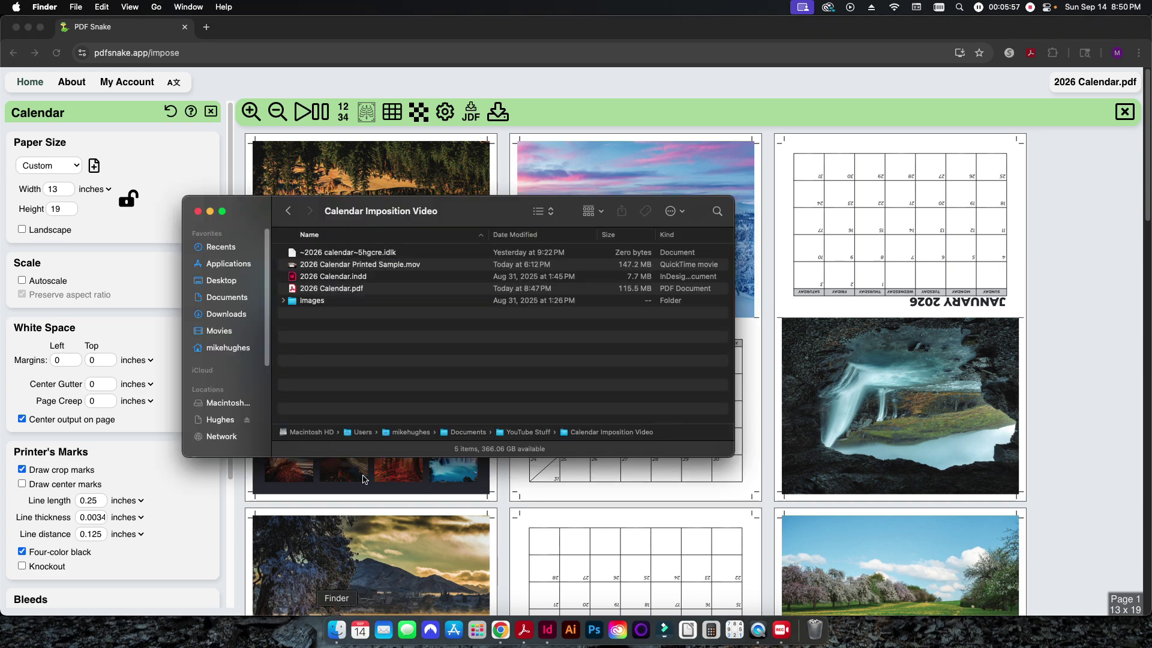
{"action": "double_click", "coordinate": [329, 288]}
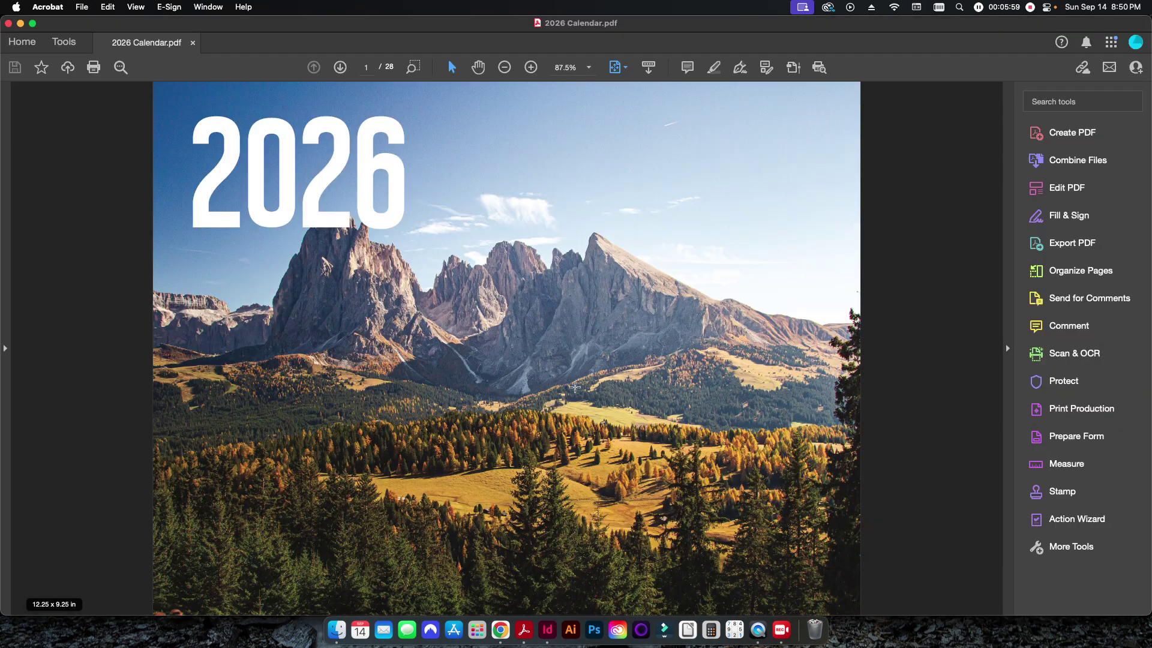
{"action": "scroll", "coordinate": [494, 358], "scroll_direction": "down", "scroll_amount": 2}
{"action": "scroll", "coordinate": [498, 360], "scroll_direction": "up", "scroll_amount": 1}
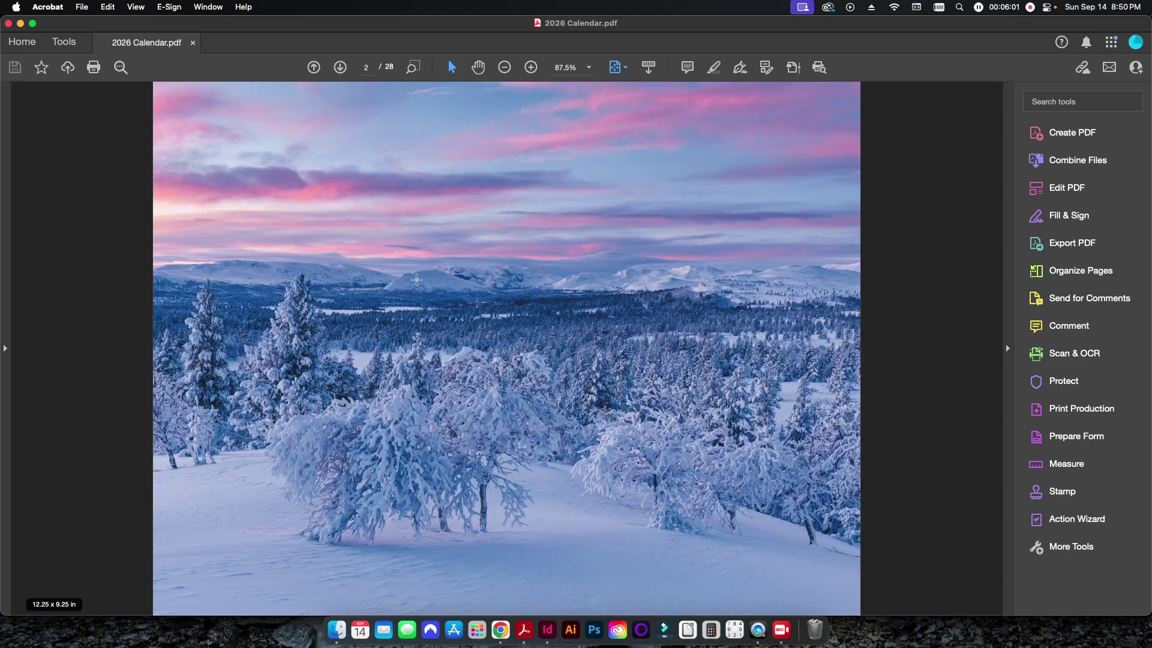
{"action": "scroll", "coordinate": [619, 397], "scroll_direction": "down", "scroll_amount": 1}
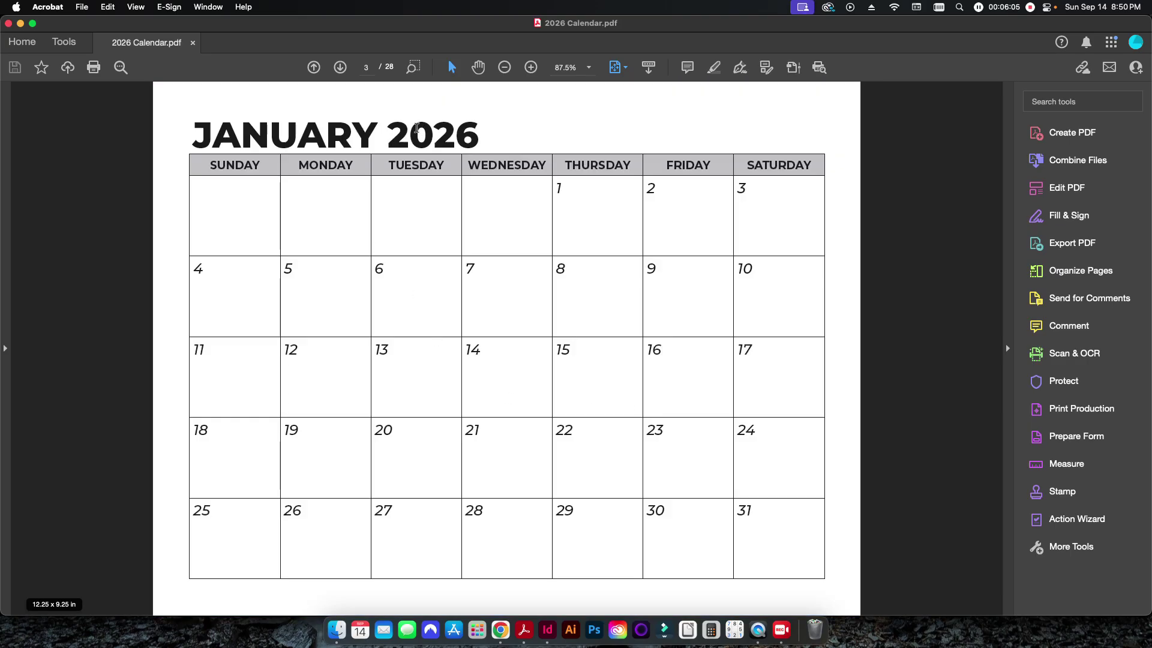
{"action": "scroll", "coordinate": [481, 300], "scroll_direction": "down", "scroll_amount": 16}
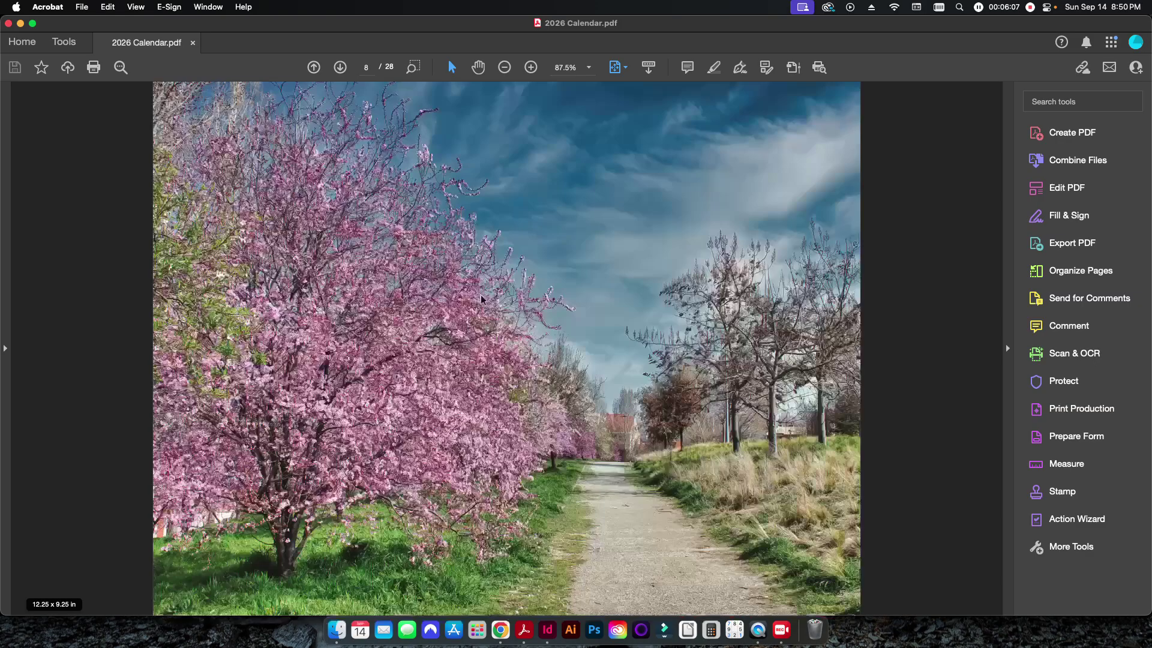
{"action": "scroll", "coordinate": [481, 298], "scroll_direction": "down", "scroll_amount": 8}
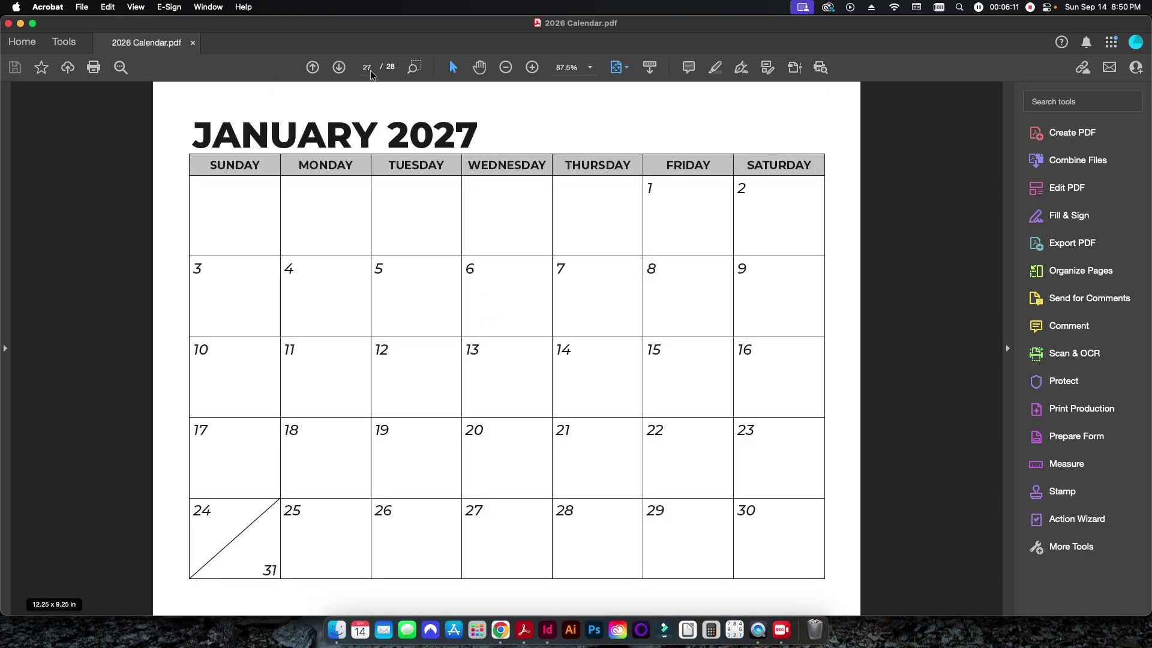
Return to PDF Snake and review the Calendar imposition's paper size, scale, white space, printer's marks, bleeds and page layout settings
{"action": "left_click", "coordinate": [497, 634]}
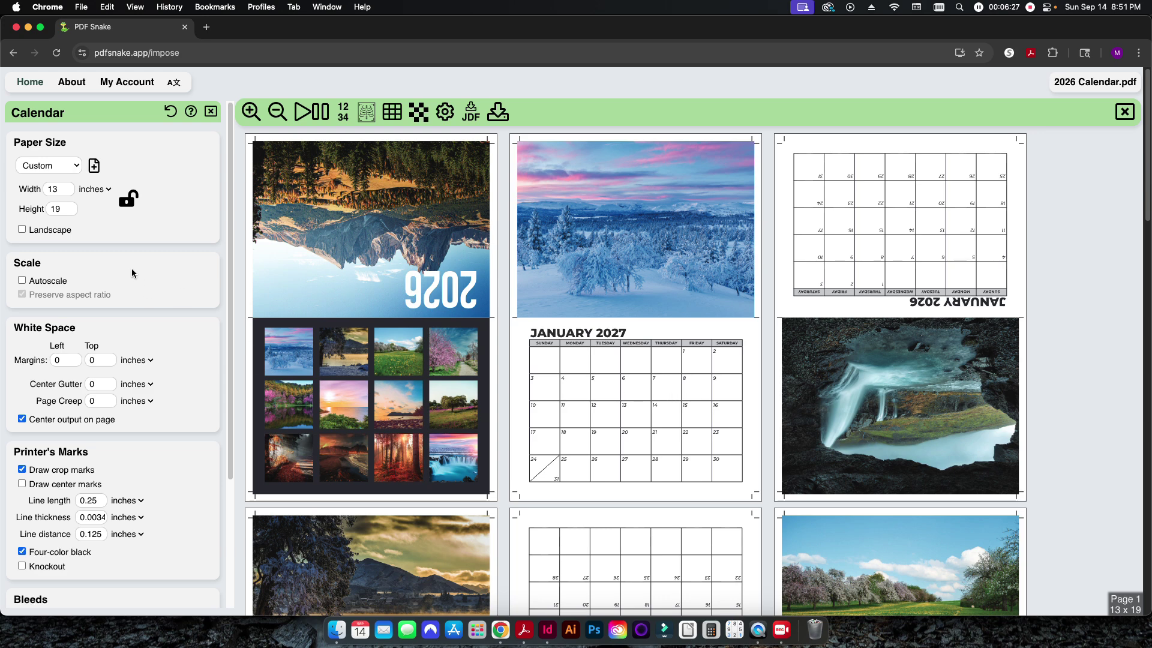
{"action": "scroll", "coordinate": [181, 361], "scroll_direction": "down", "scroll_amount": 1}
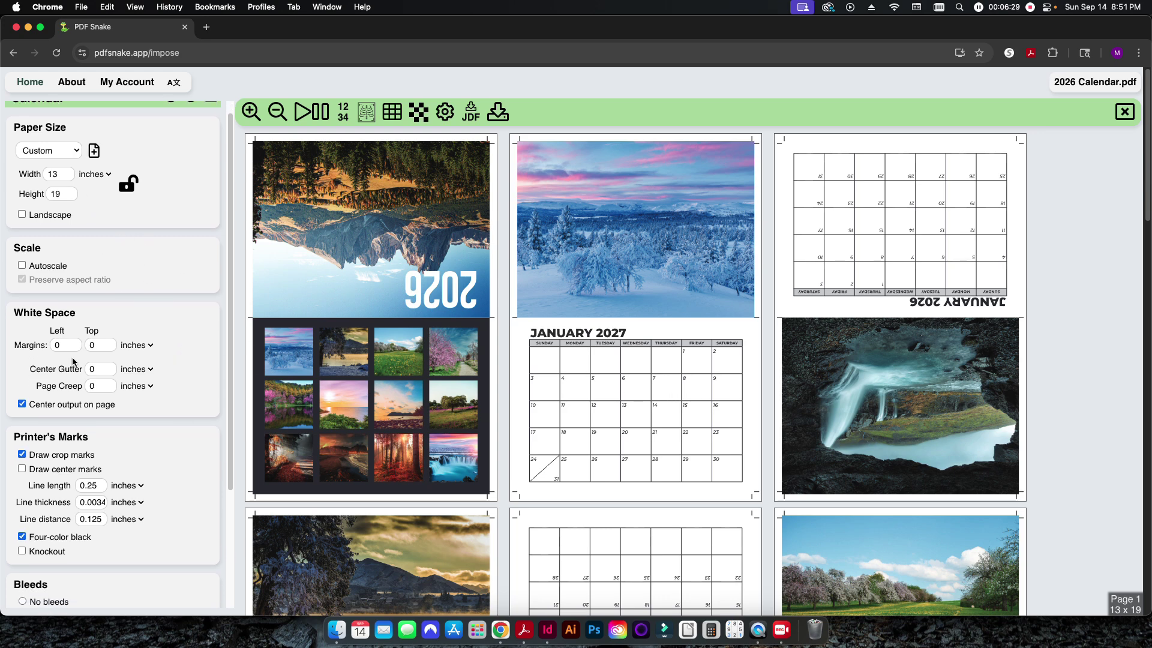
{"action": "scroll", "coordinate": [174, 408], "scroll_direction": "down", "scroll_amount": 4}
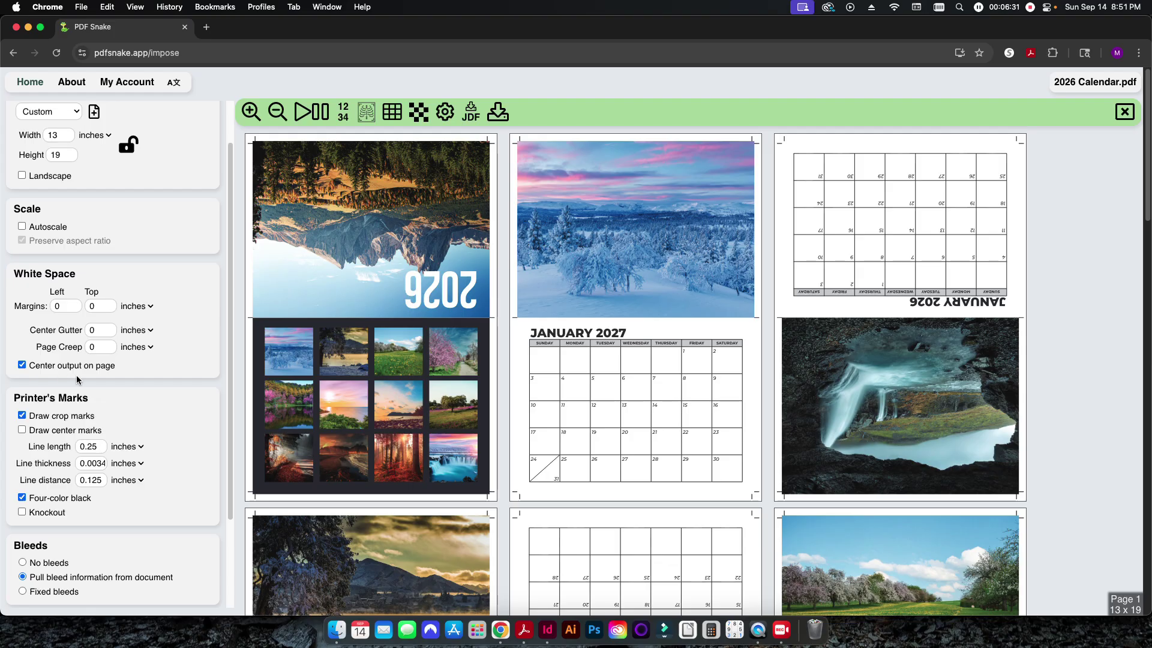
{"action": "scroll", "coordinate": [185, 411], "scroll_direction": "down", "scroll_amount": 3}
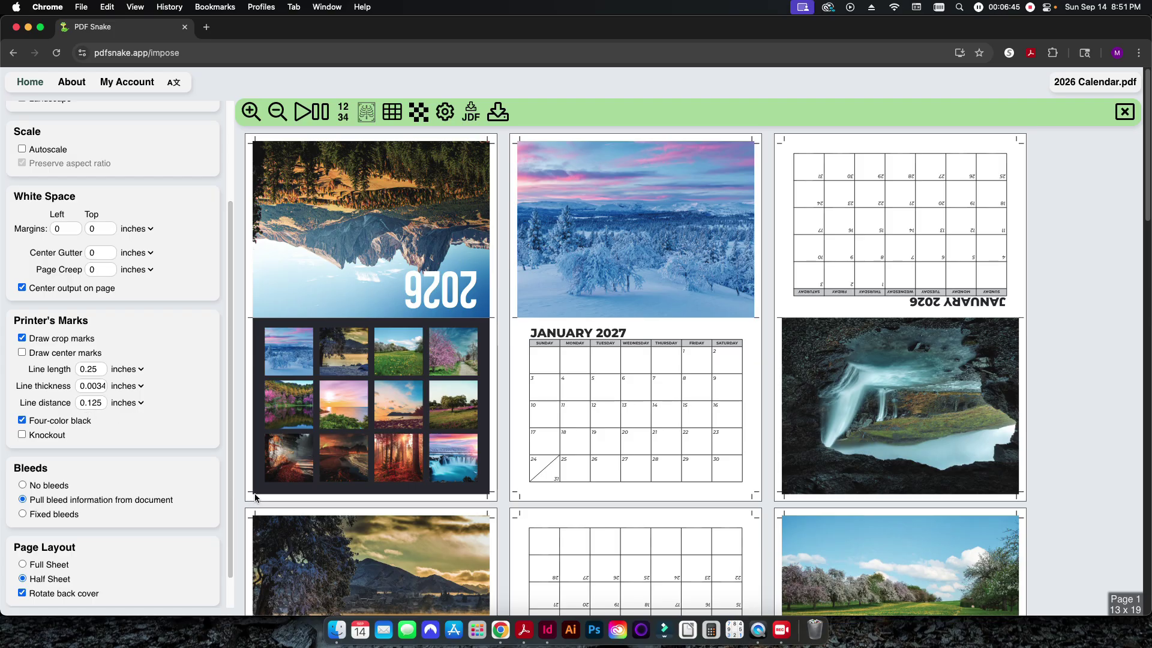
{"action": "scroll", "coordinate": [178, 448], "scroll_direction": "down", "scroll_amount": 2}
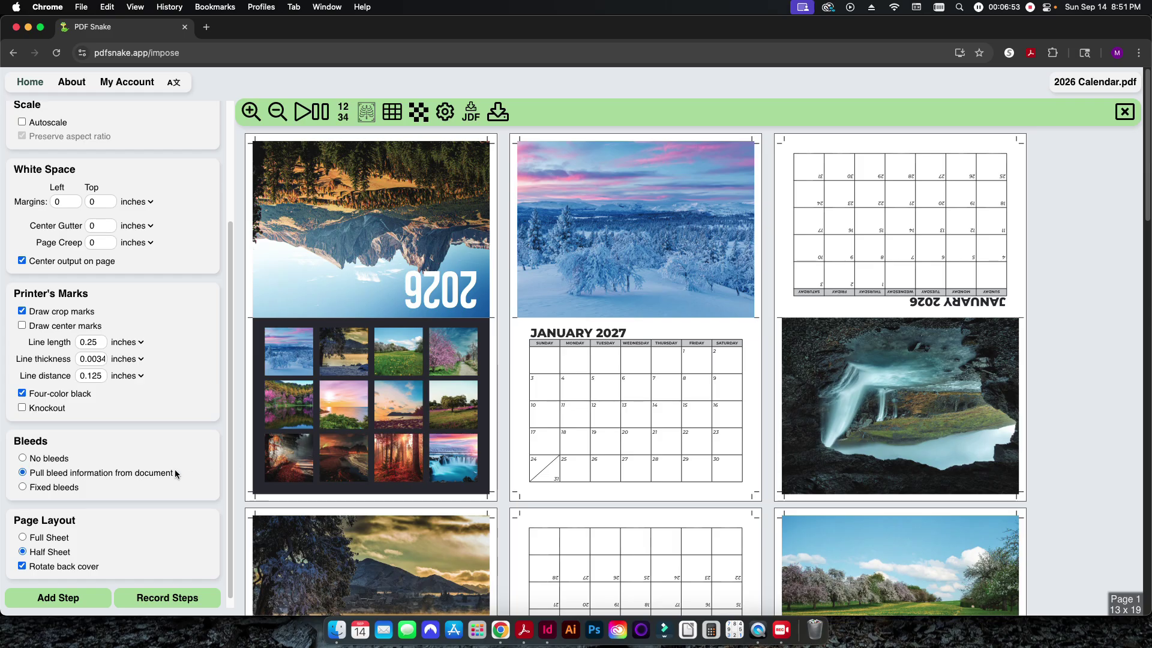
{"action": "scroll", "coordinate": [174, 472], "scroll_direction": "down", "scroll_amount": 1}
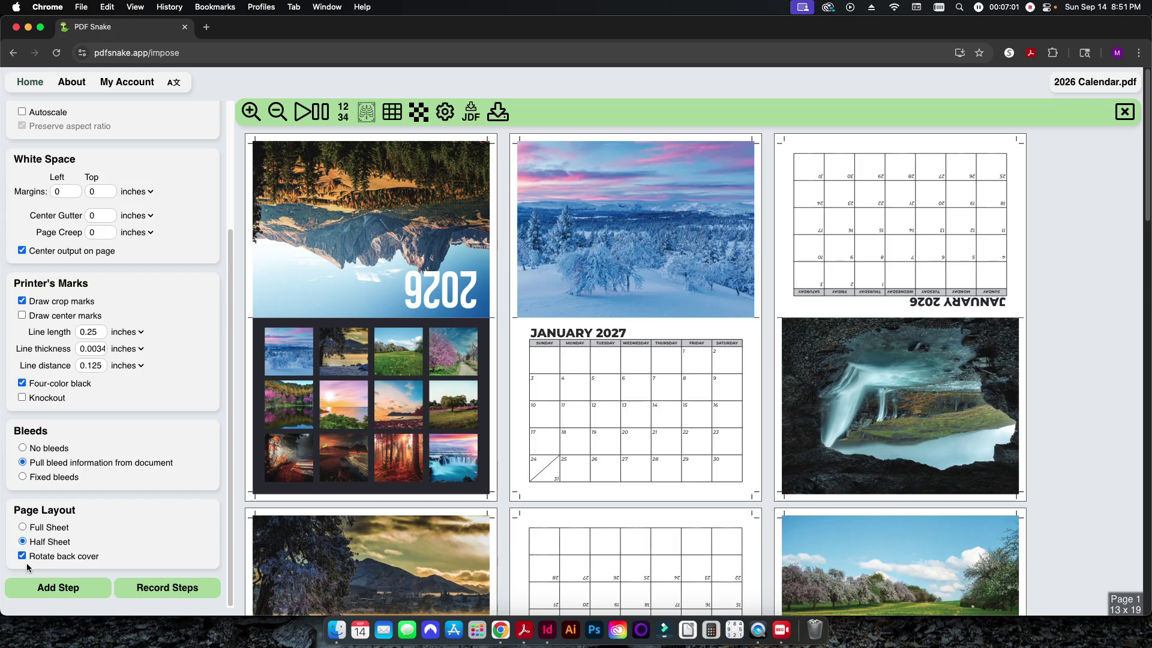
Turn the back cover rotation off to compare its orientation on the first sheet, and turn it back on
{"action": "left_click", "coordinate": [69, 559]}
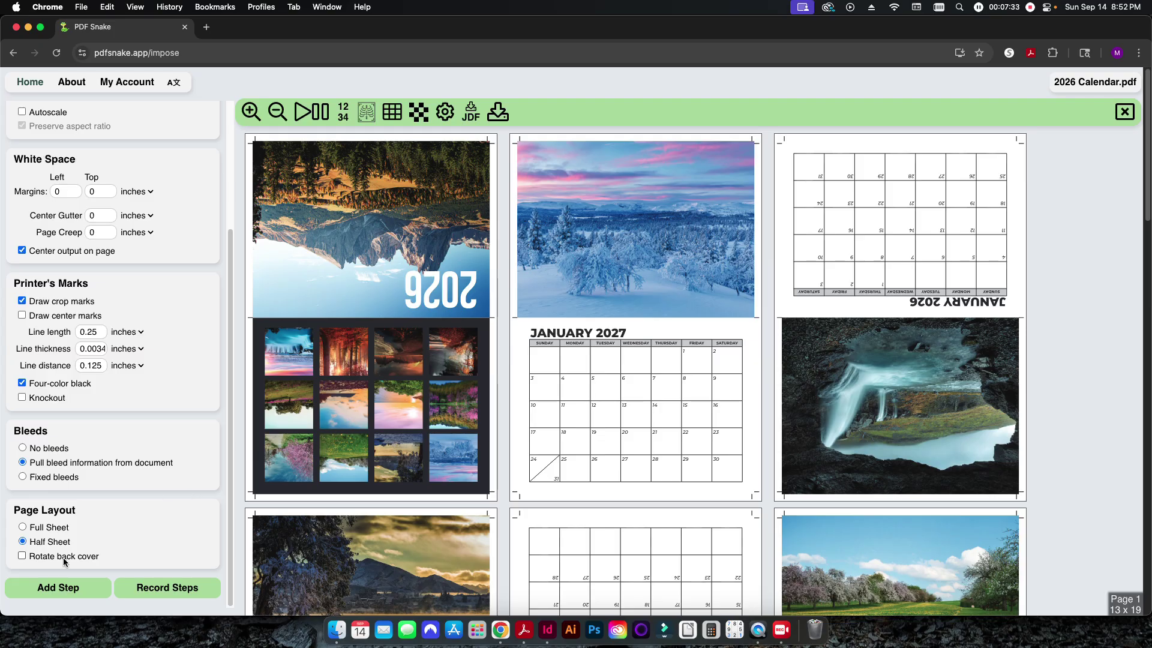
{"action": "left_click", "coordinate": [208, 514]}
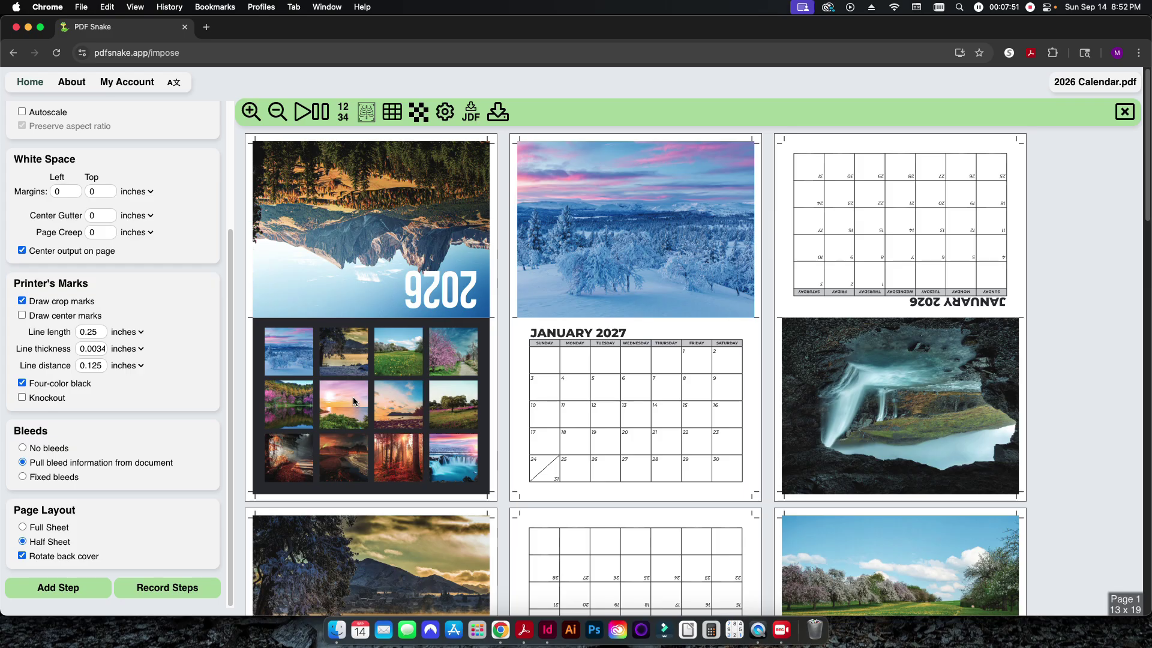
Look through the imposed sheets from the cover to the last sheet and return to the first one
{"action": "scroll", "coordinate": [412, 414], "scroll_direction": "down", "scroll_amount": 5}
{"action": "scroll", "coordinate": [411, 414], "scroll_direction": "down", "scroll_amount": 15}
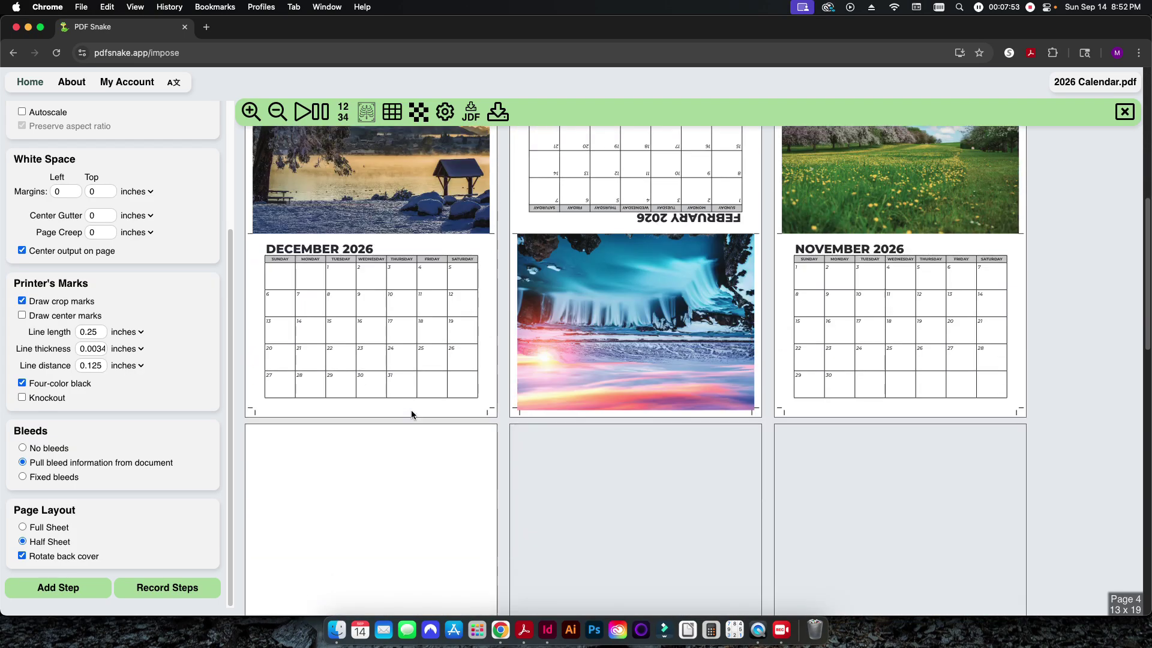
{"action": "scroll", "coordinate": [411, 410], "scroll_direction": "down", "scroll_amount": 2}
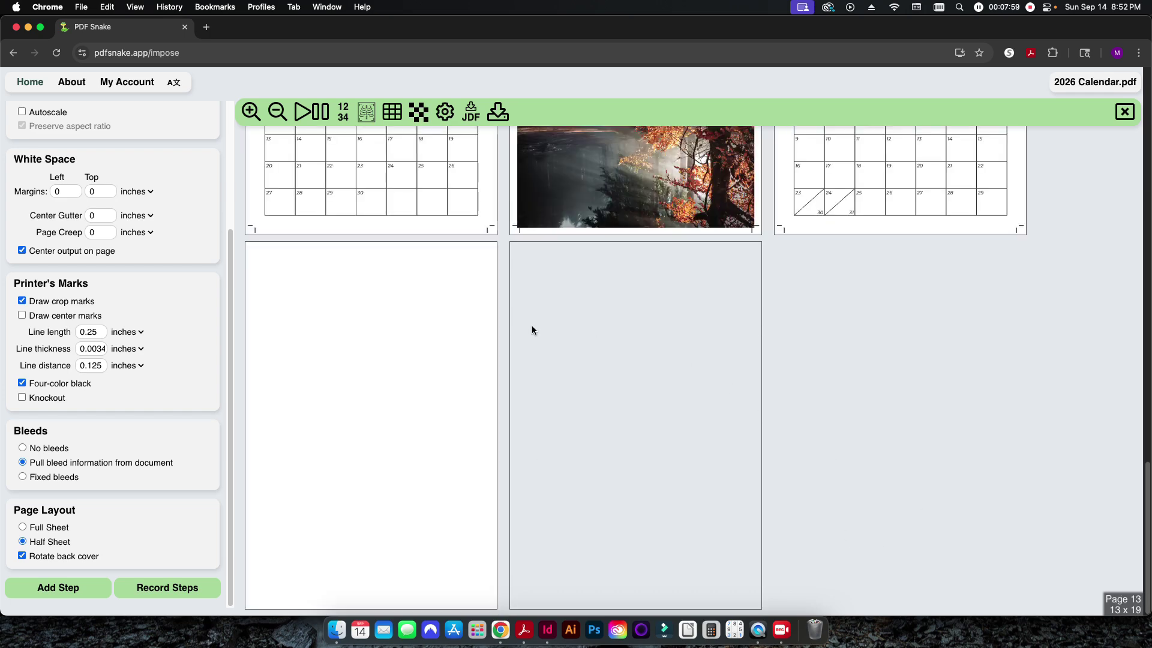
{"action": "scroll", "coordinate": [531, 329], "scroll_direction": "up", "scroll_amount": 20}
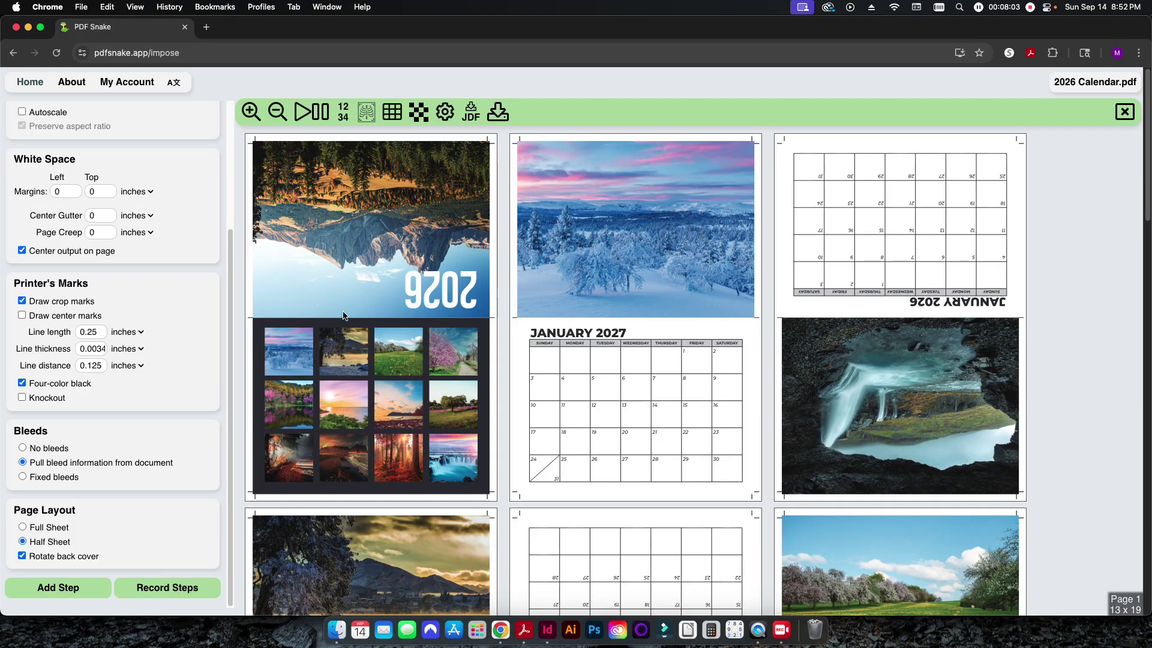
Download the imposed calendar PDF to the desktop and open 2026 Calendar-Calendar.pdf in Acrobat
{"action": "left_click", "coordinate": [500, 120]}
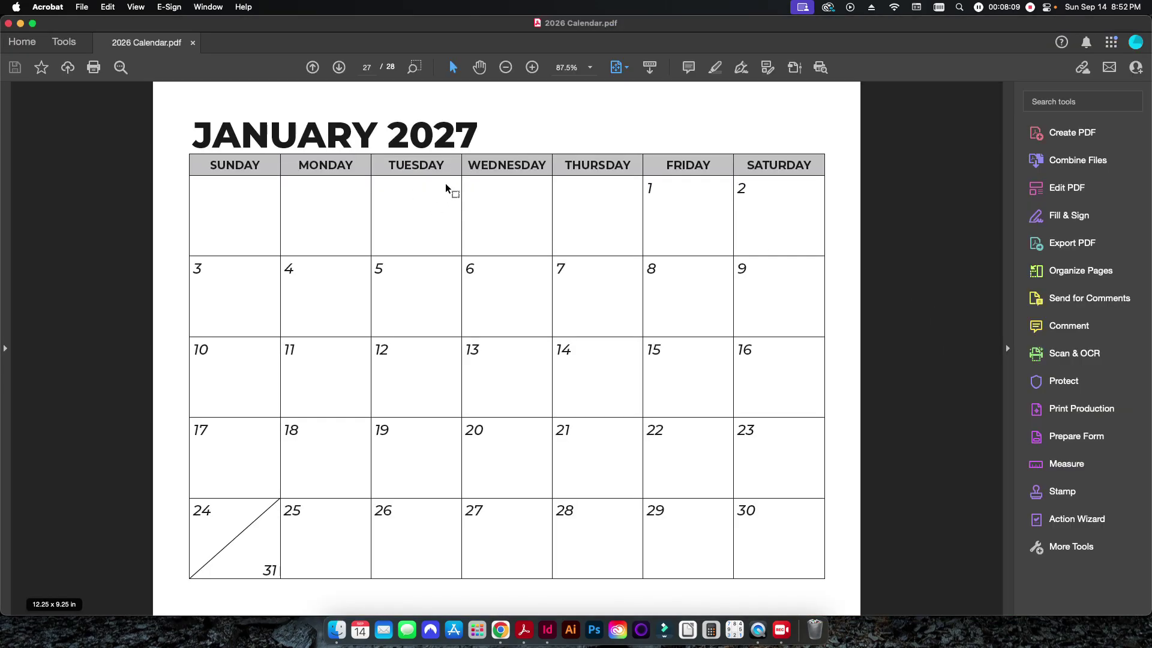
{"action": "key", "text": "super+w"}
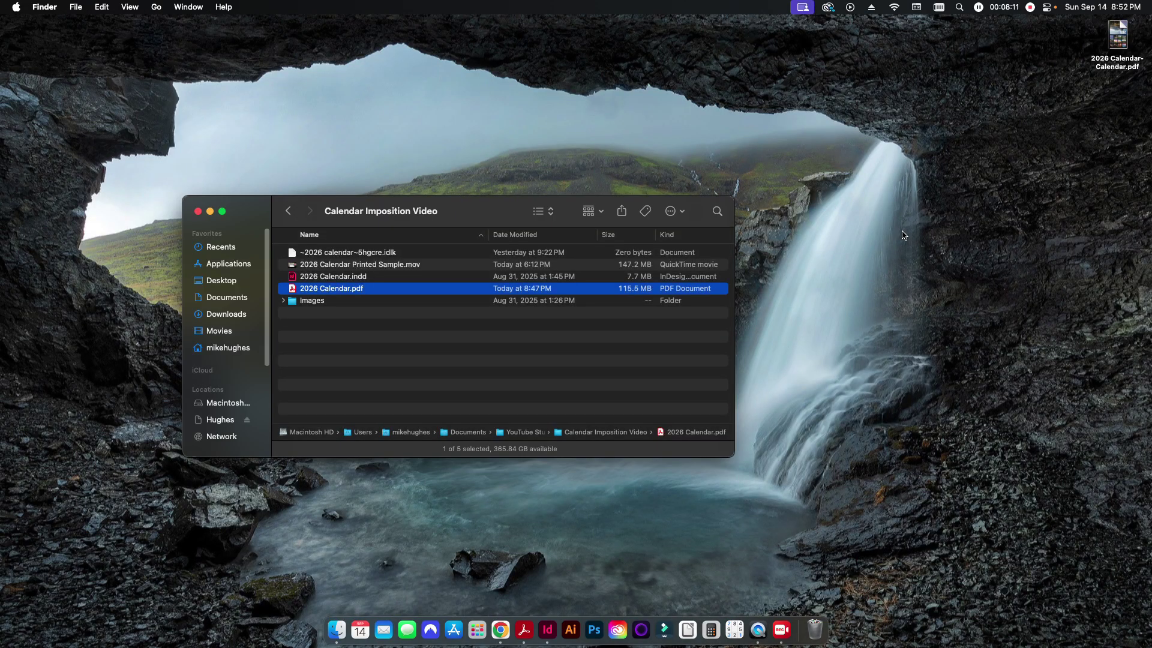
{"action": "double_click", "coordinate": [1117, 38]}
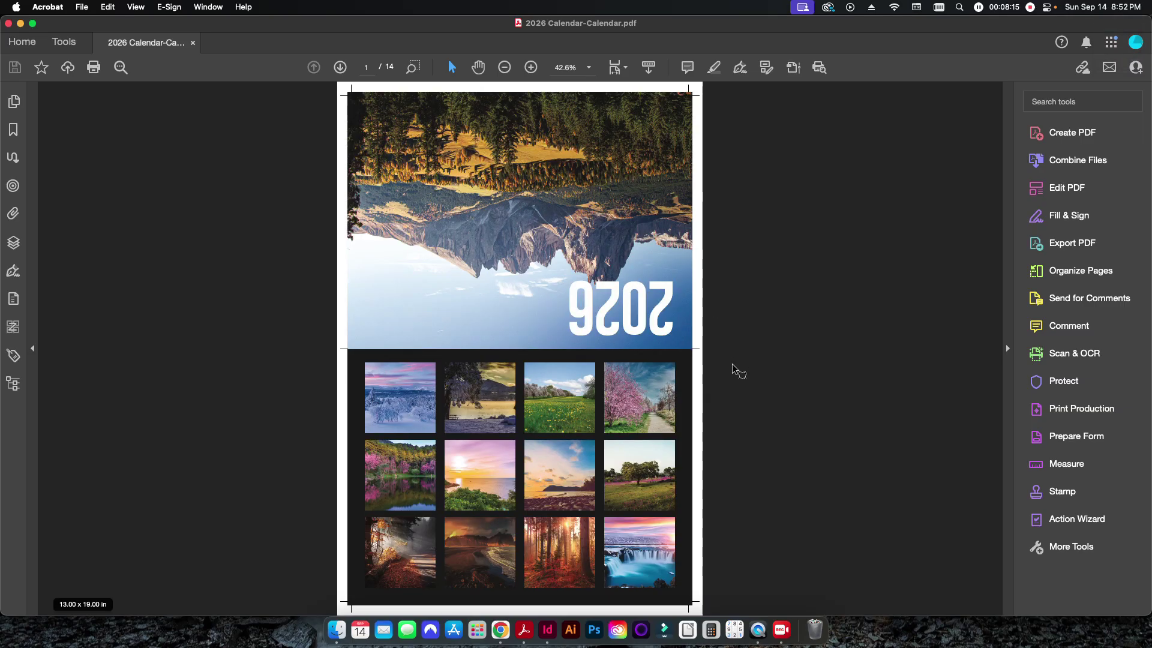
Examine the cover and January 2027 sheets of the imposed PDF for sheet size, crop marks and page orientation
{"action": "scroll", "coordinate": [741, 369], "scroll_direction": "down", "scroll_amount": 2}
{"action": "scroll", "coordinate": [737, 372], "scroll_direction": "down", "scroll_amount": 10}
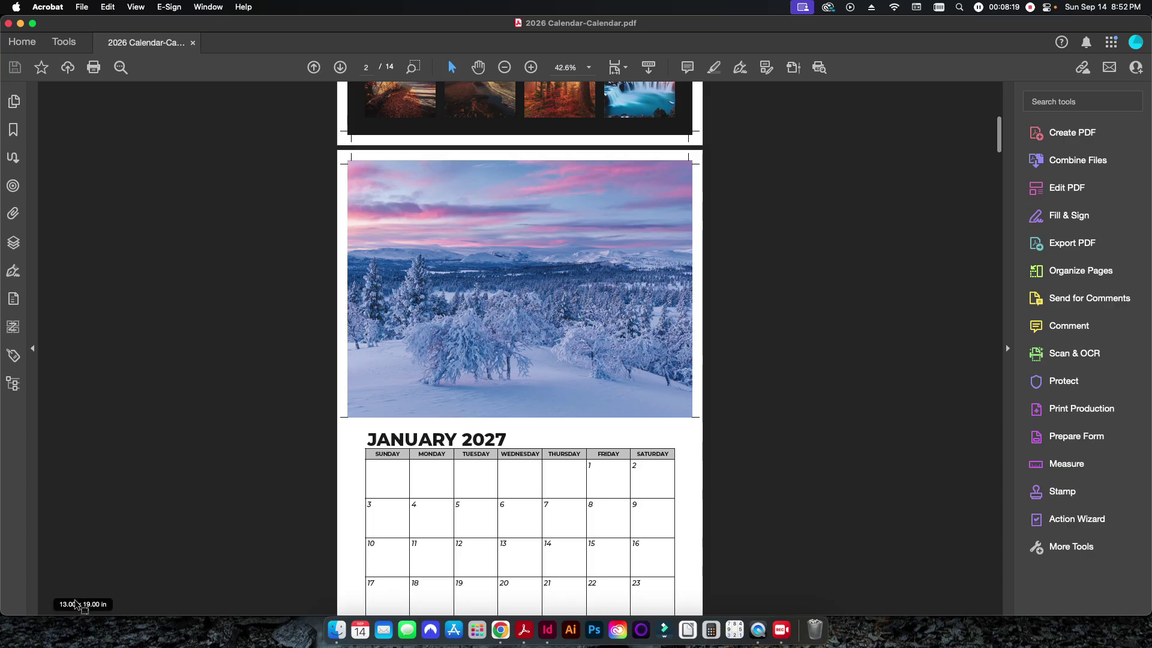
{"action": "scroll", "coordinate": [733, 393], "scroll_direction": "down", "scroll_amount": 1}
{"action": "scroll", "coordinate": [733, 391], "scroll_direction": "down", "scroll_amount": 4}
{"action": "scroll", "coordinate": [713, 384], "scroll_direction": "up", "scroll_amount": 12}
{"action": "scroll", "coordinate": [713, 383], "scroll_direction": "up", "scroll_amount": 4}
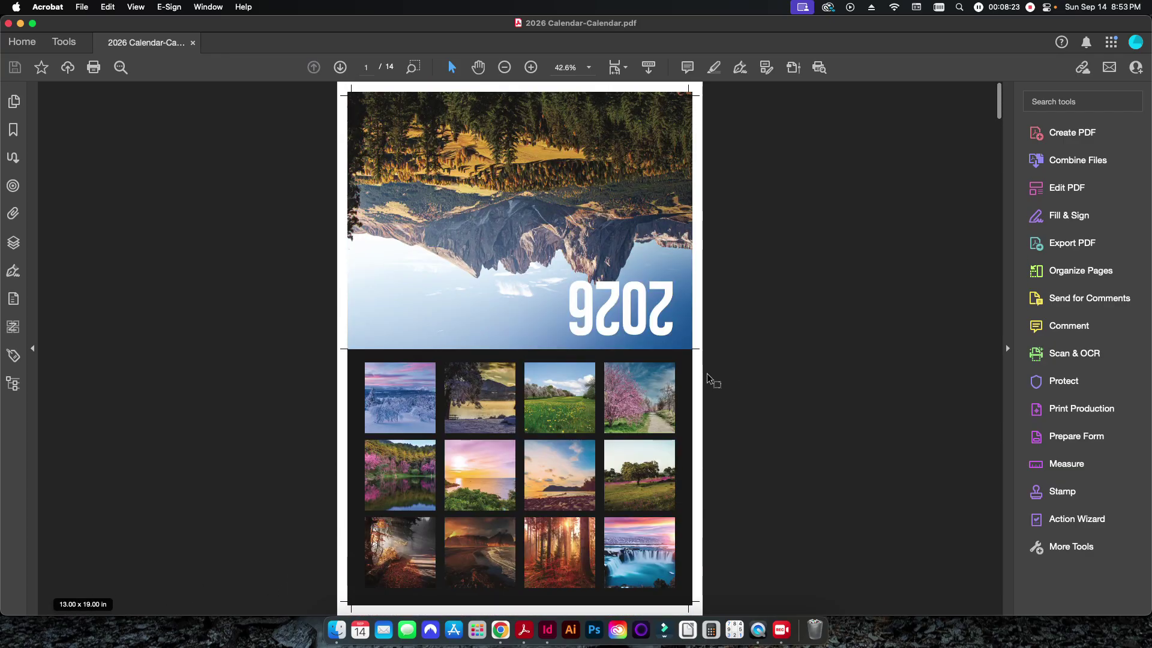
{"action": "scroll", "coordinate": [723, 402], "scroll_direction": "down", "scroll_amount": 4}
{"action": "scroll", "coordinate": [723, 406], "scroll_direction": "down", "scroll_amount": 1}
{"action": "scroll", "coordinate": [723, 405], "scroll_direction": "up", "scroll_amount": 5}
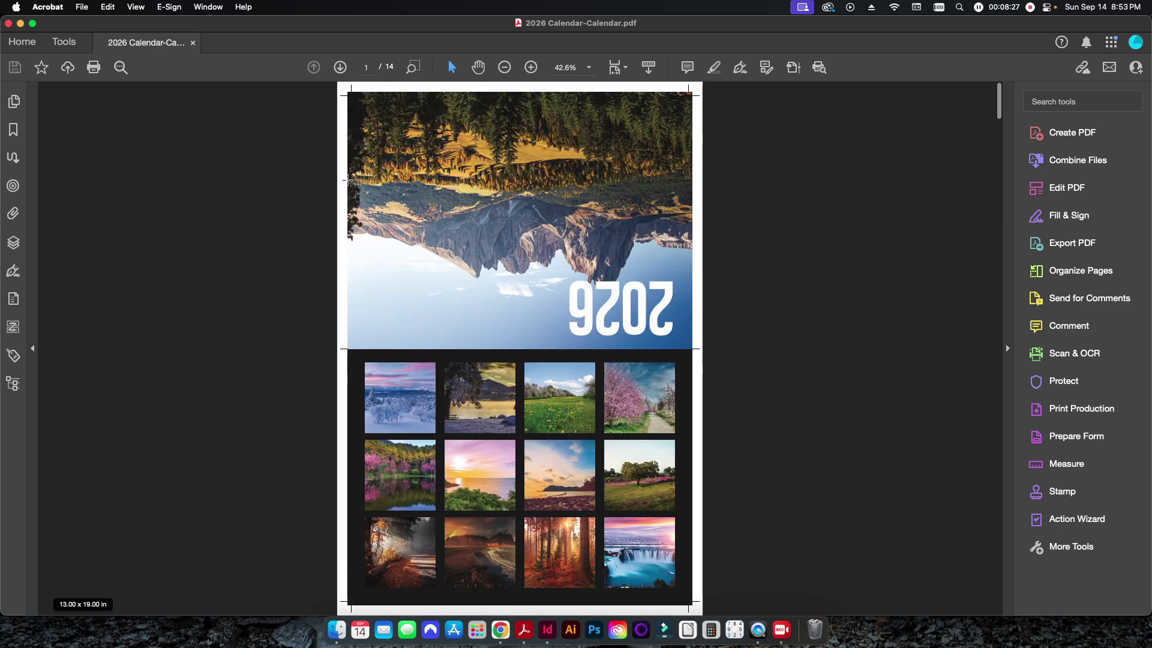
Page through the imposed PDF from the cover to the May 2026 sheet and close the file
{"action": "scroll", "coordinate": [663, 428], "scroll_direction": "down", "scroll_amount": 12}
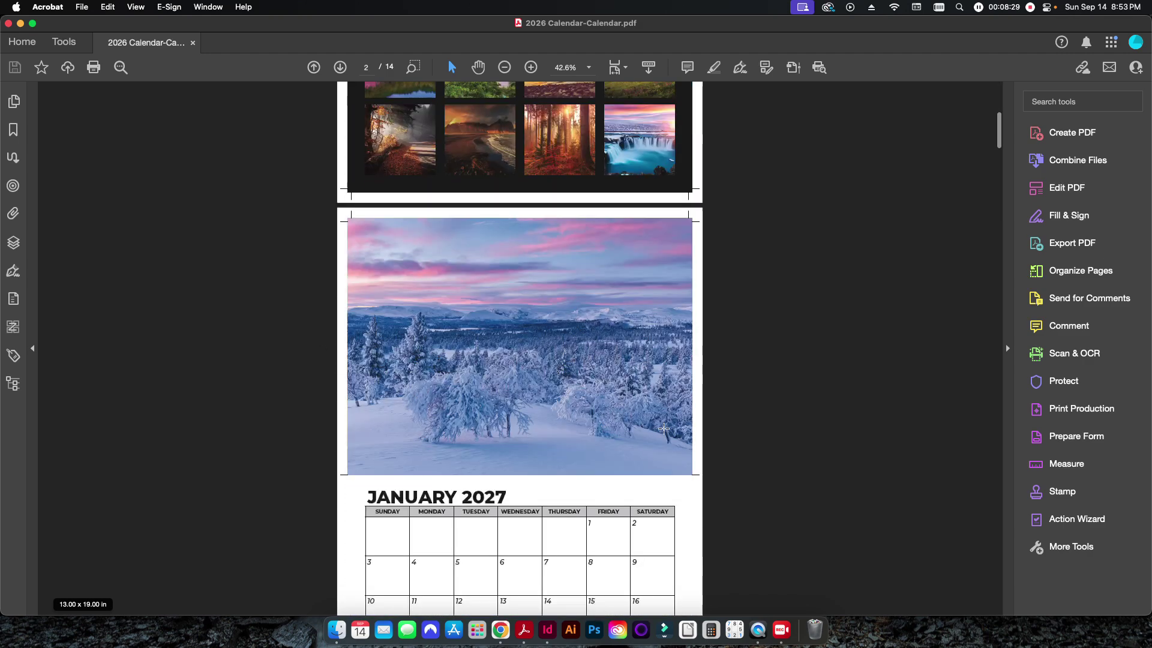
{"action": "scroll", "coordinate": [663, 428], "scroll_direction": "down", "scroll_amount": 20}
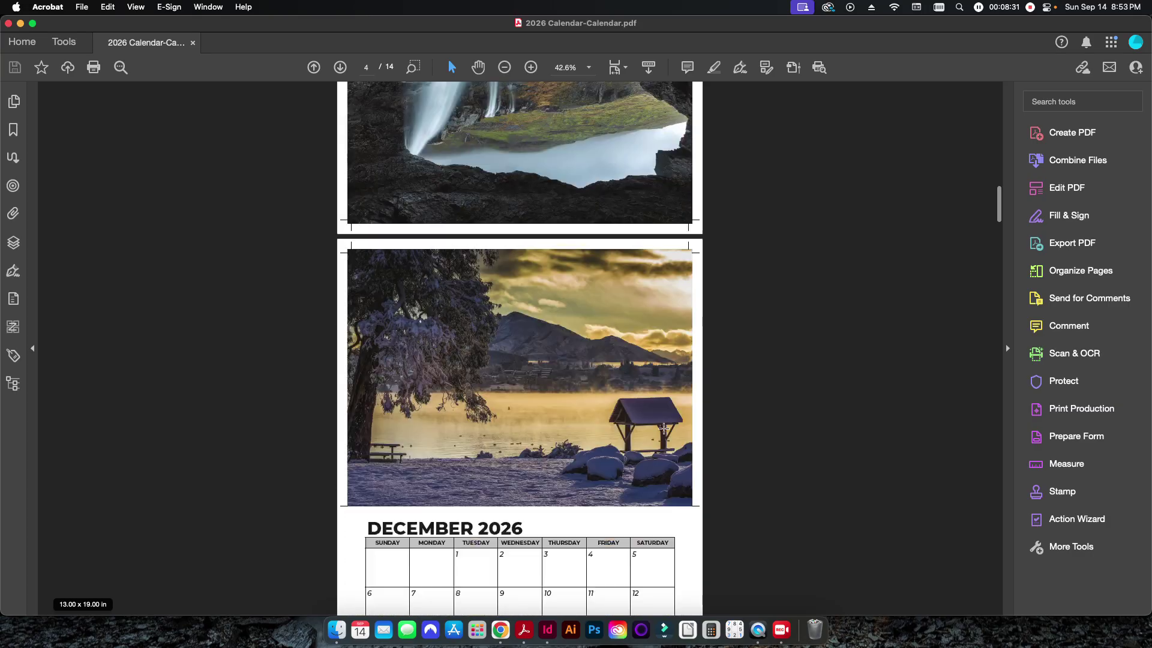
{"action": "scroll", "coordinate": [664, 428], "scroll_direction": "down", "scroll_amount": 20}
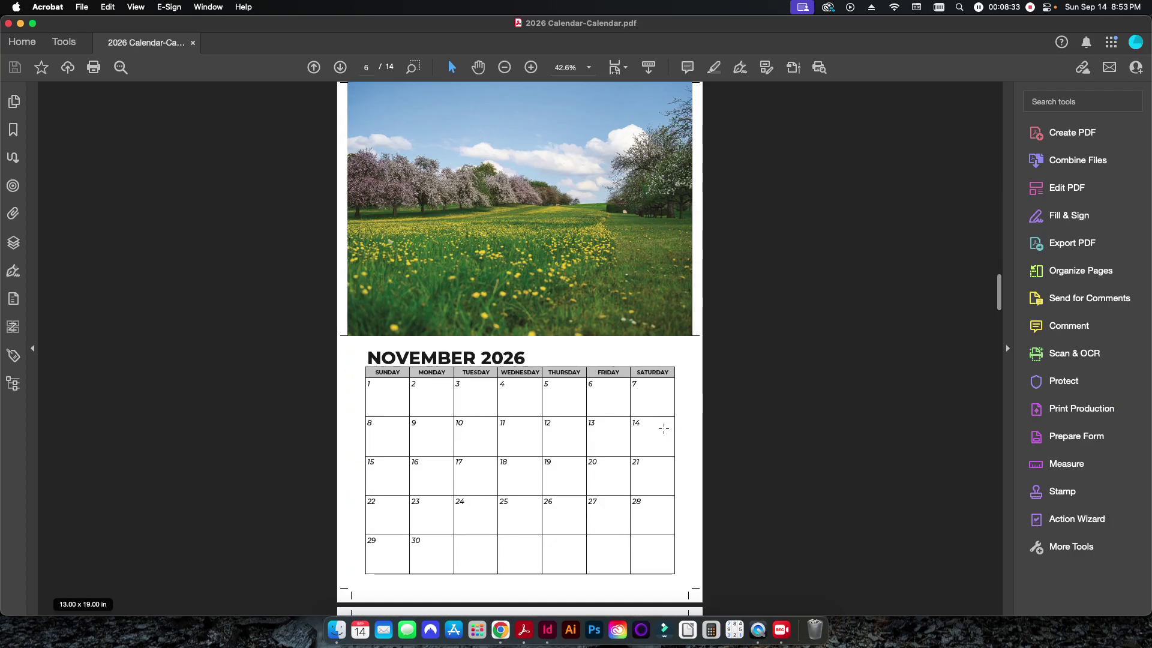
{"action": "scroll", "coordinate": [664, 428], "scroll_direction": "down", "scroll_amount": 20}
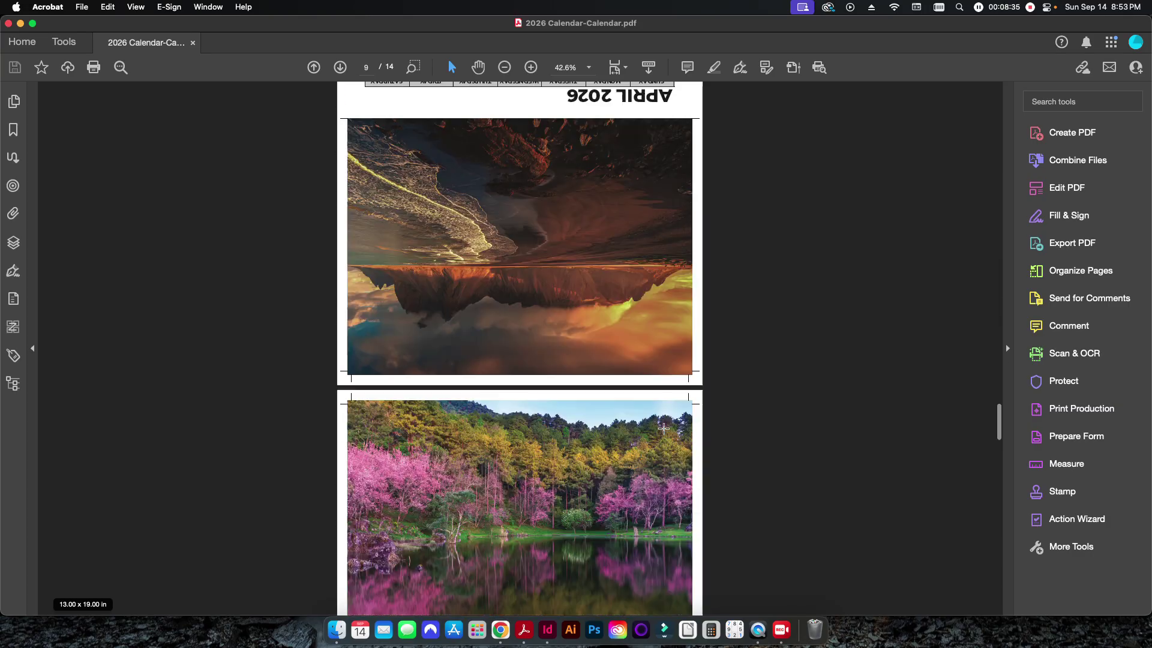
{"action": "scroll", "coordinate": [664, 428], "scroll_direction": "down", "scroll_amount": 3}
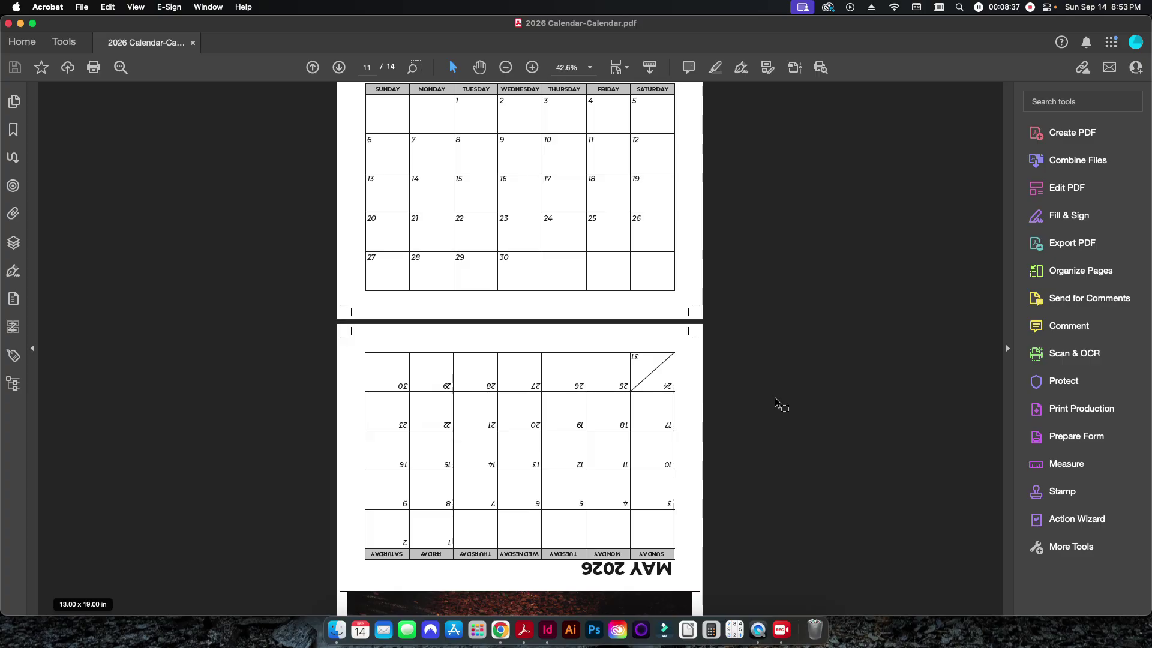
{"action": "key", "text": "super+w"}
{"action": "left_click", "coordinate": [411, 352]}
{"action": "left_click", "coordinate": [376, 339]}
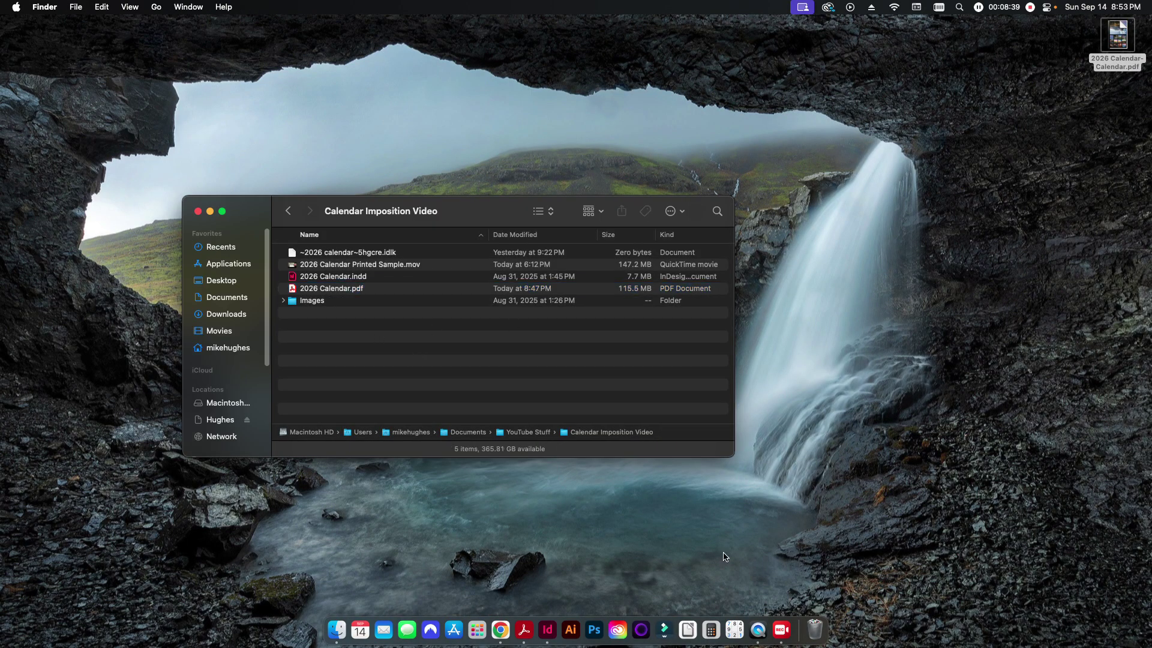
Switch to QuickTime Player, play 2026 Calendar Printed Sample.mov to its end, and quit the player
{"action": "left_click", "coordinate": [758, 630]}
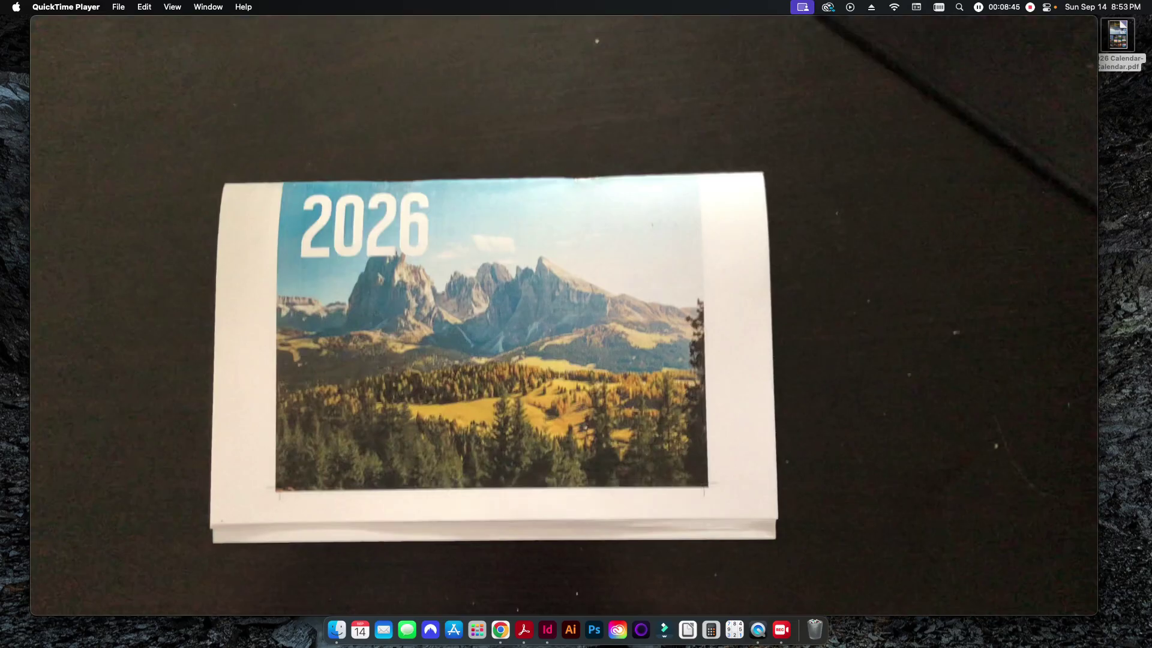
{"action": "left_click", "coordinate": [564, 493]}
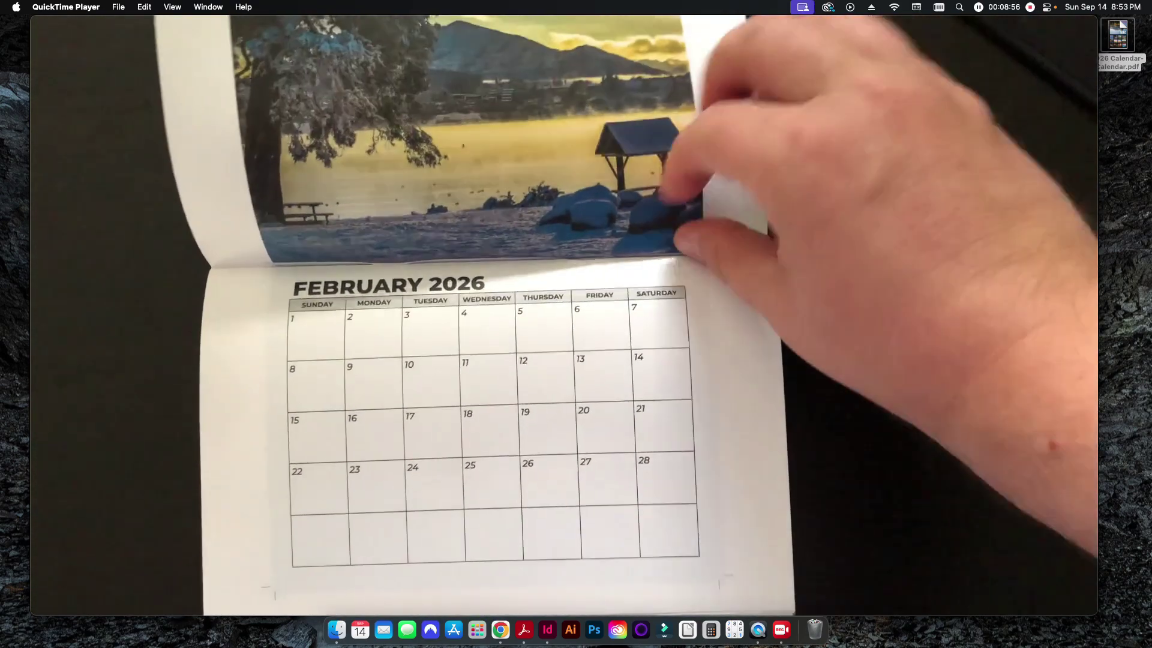
{"action": "mouse_move", "coordinate": [736, 189]}
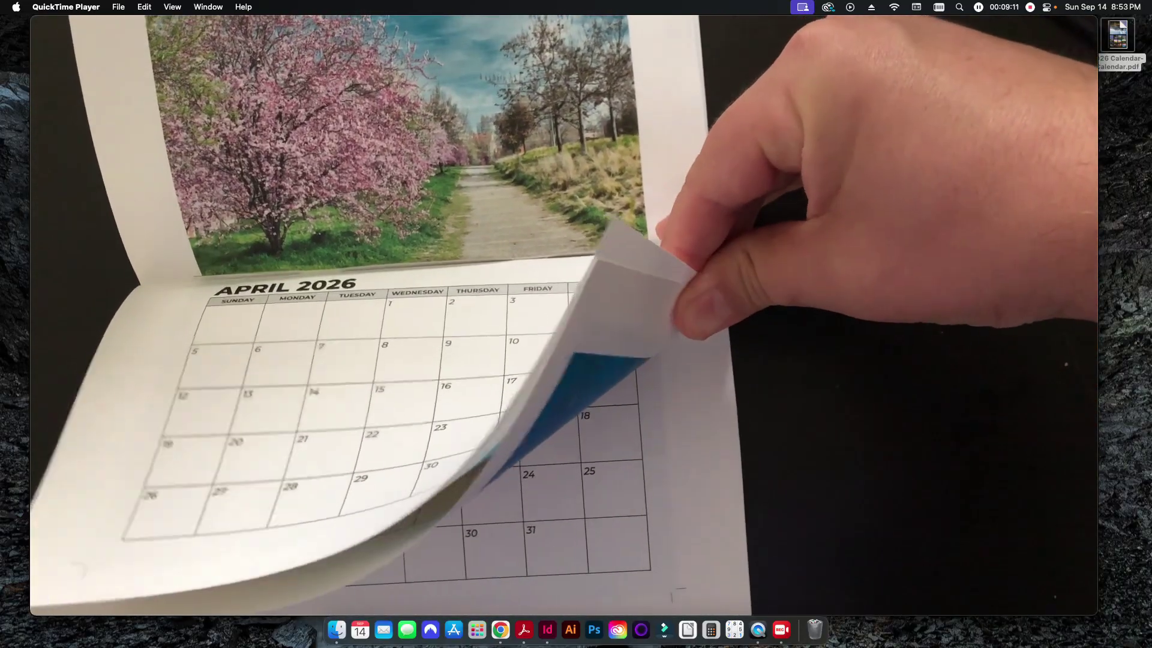
{"action": "mouse_move", "coordinate": [493, 301]}
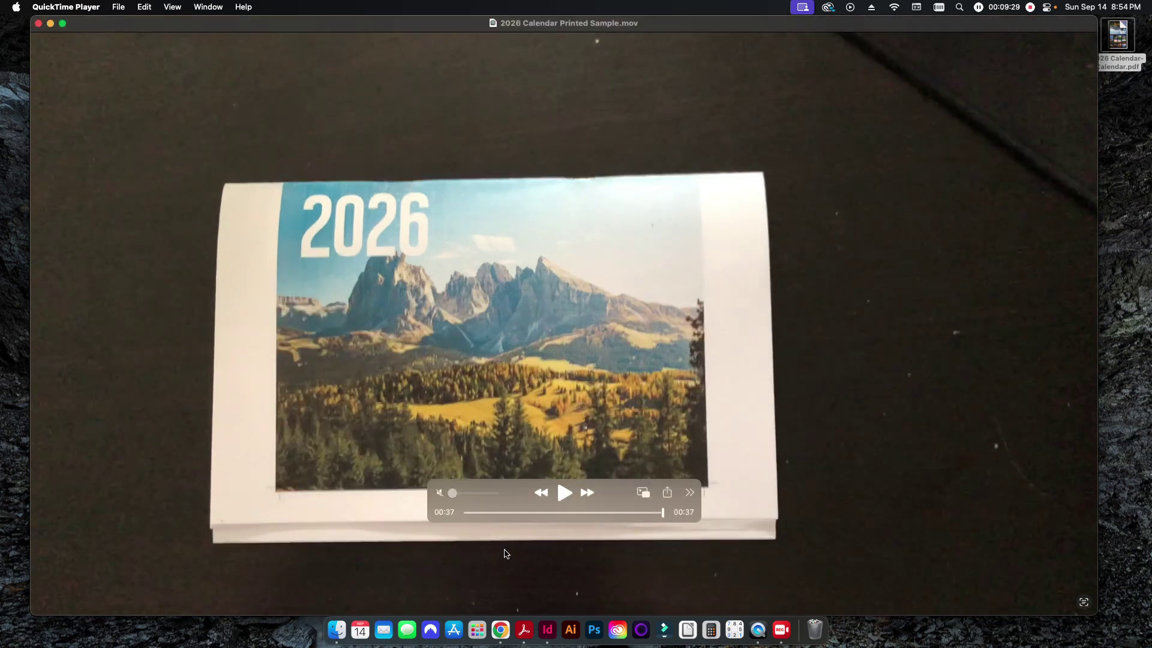
{"action": "key", "text": "super+q"}
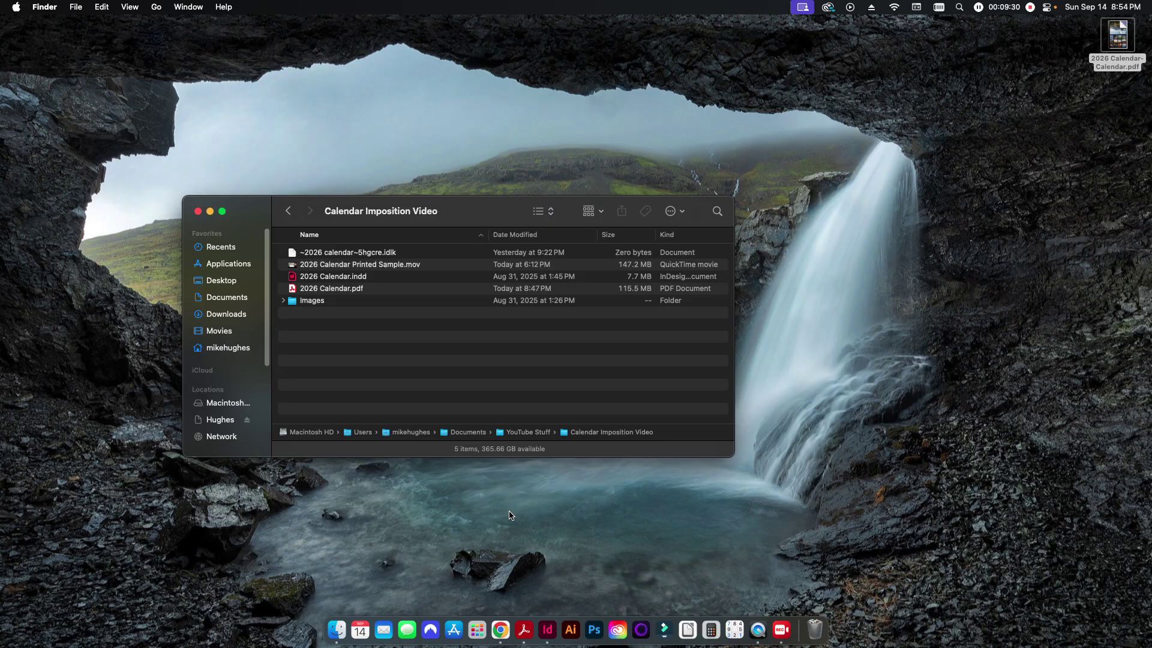
View the calendar cover in InDesign and return to PDF Snake to review the Calendar imposition's paper size settings
{"action": "left_click", "coordinate": [547, 629]}
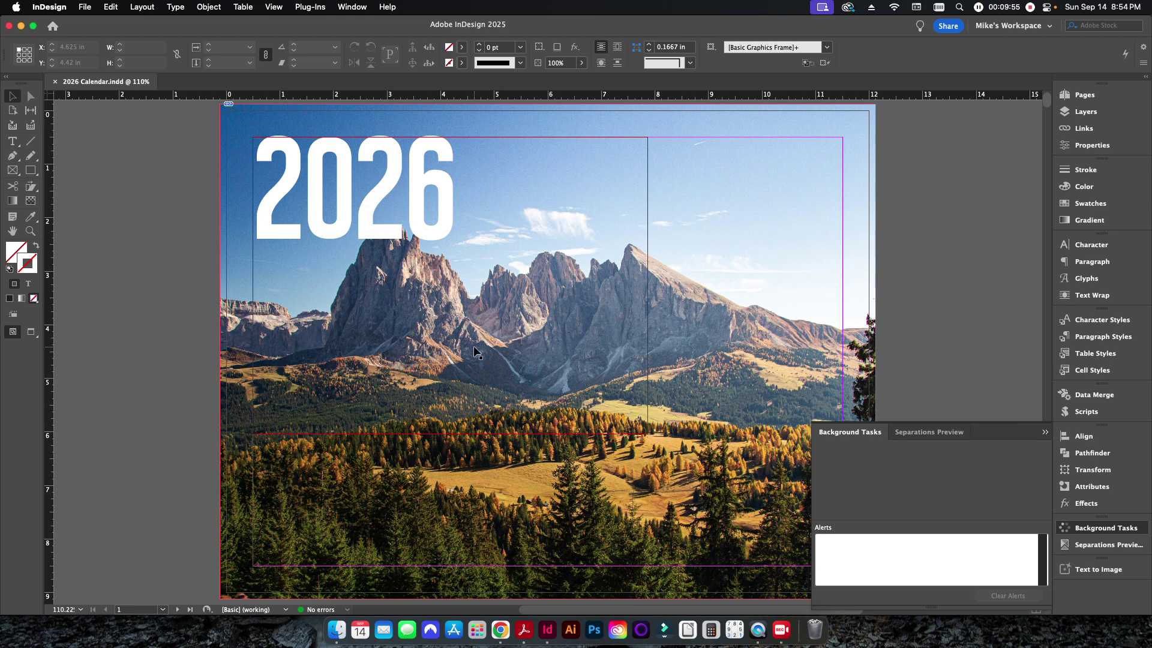
{"action": "left_click", "coordinate": [490, 642]}
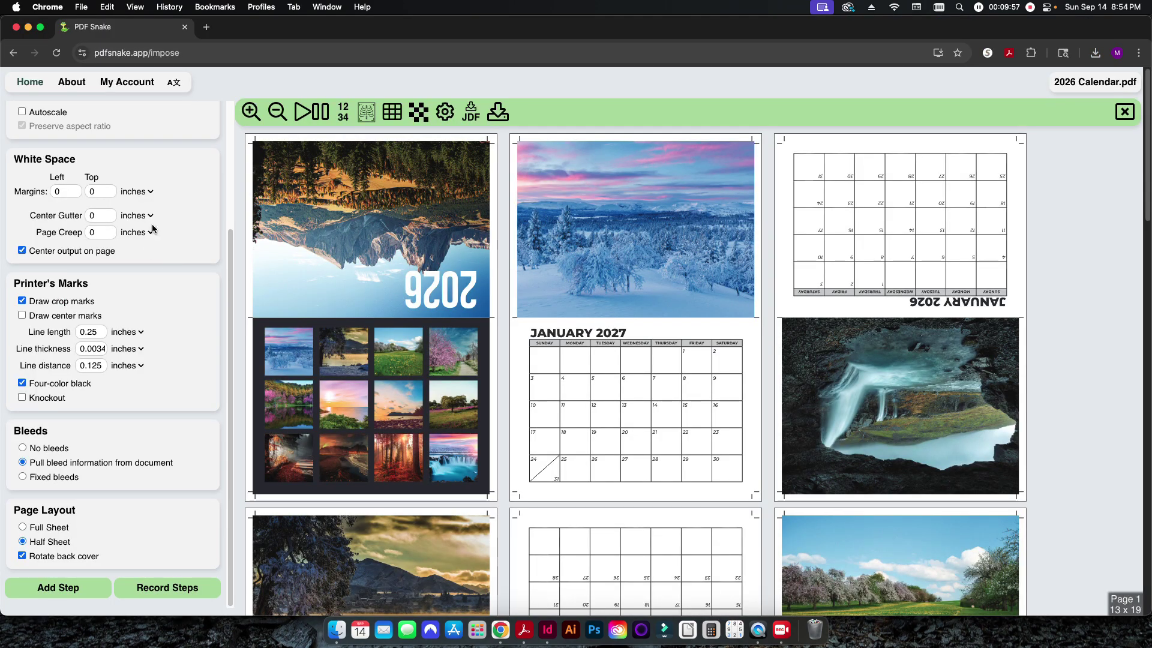
{"action": "scroll", "coordinate": [153, 227], "scroll_direction": "up", "scroll_amount": 5}
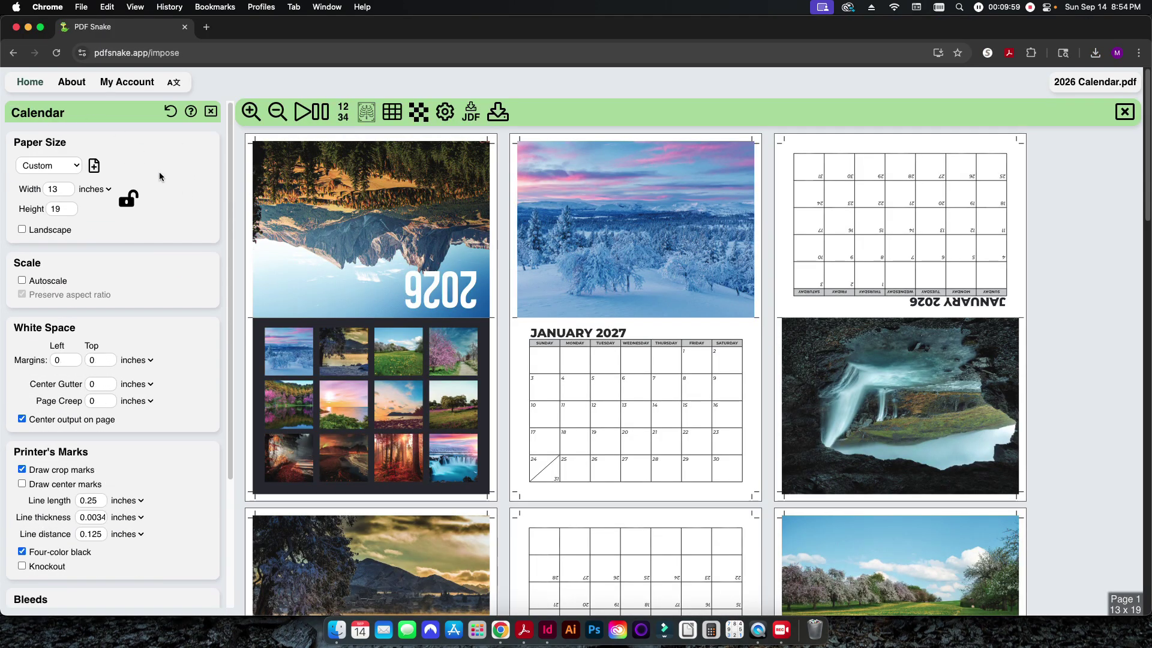